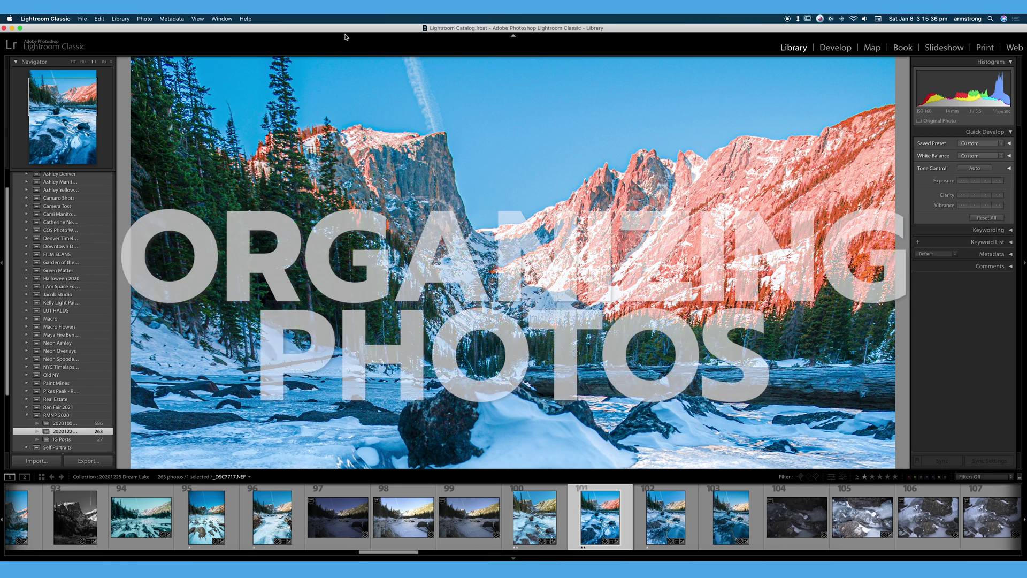
# - Switch the filmstrip source from 20201225 Dream Lake to All Photographs
pyautogui.click(249, 477)
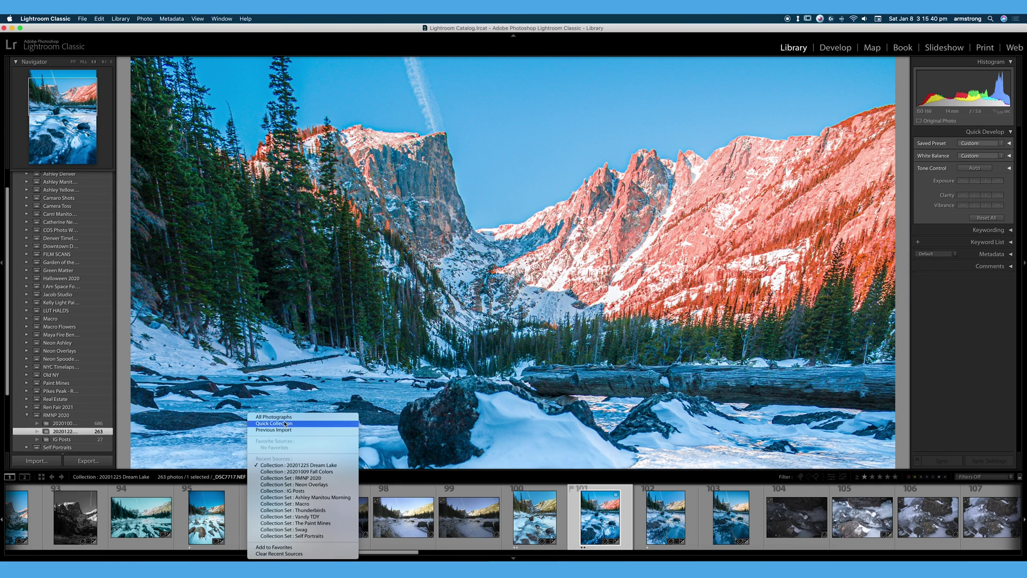
pyautogui.click(273, 417)
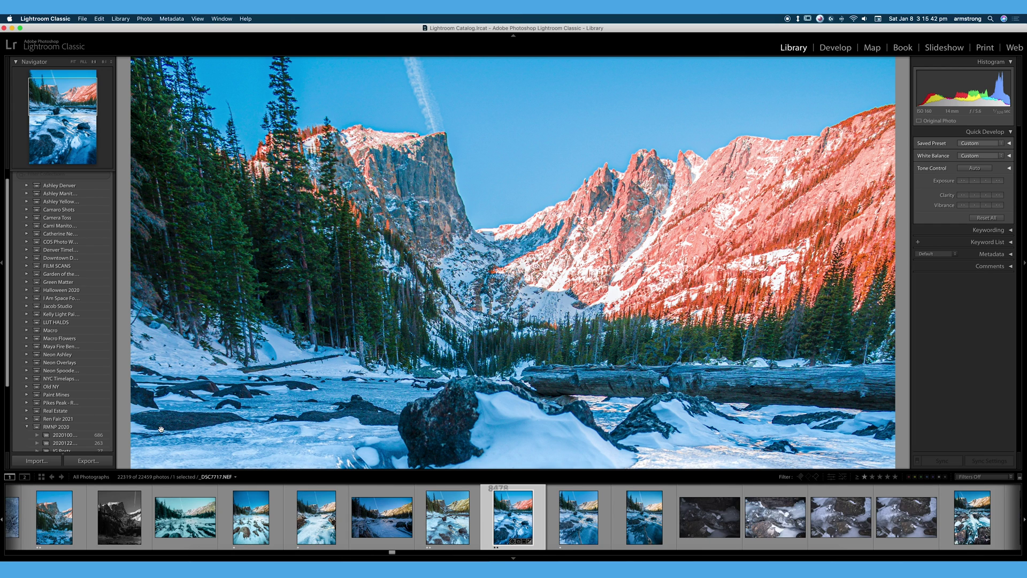
pyautogui.moveTo(141, 483)
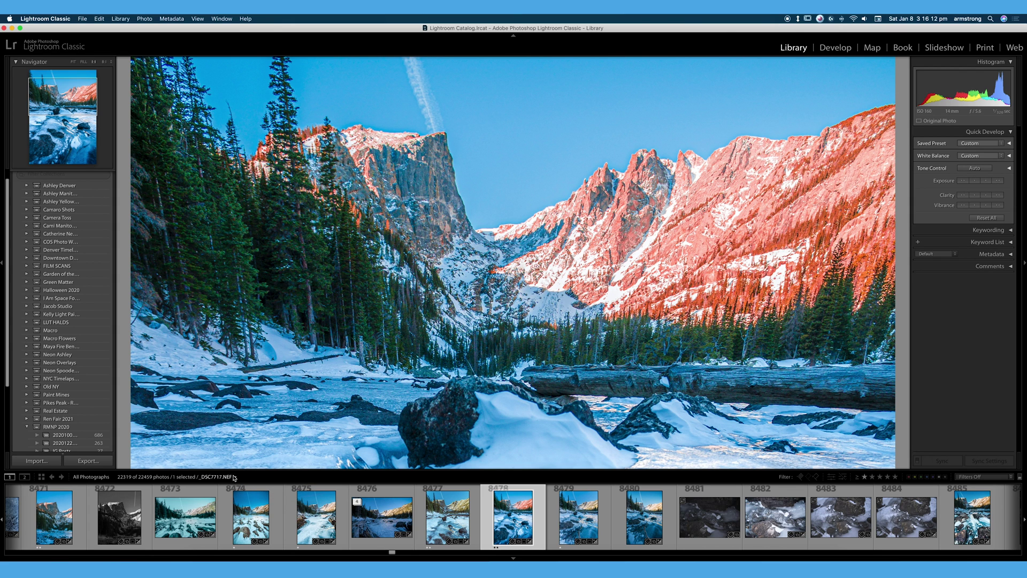
pyautogui.scroll(1, 56, 353)
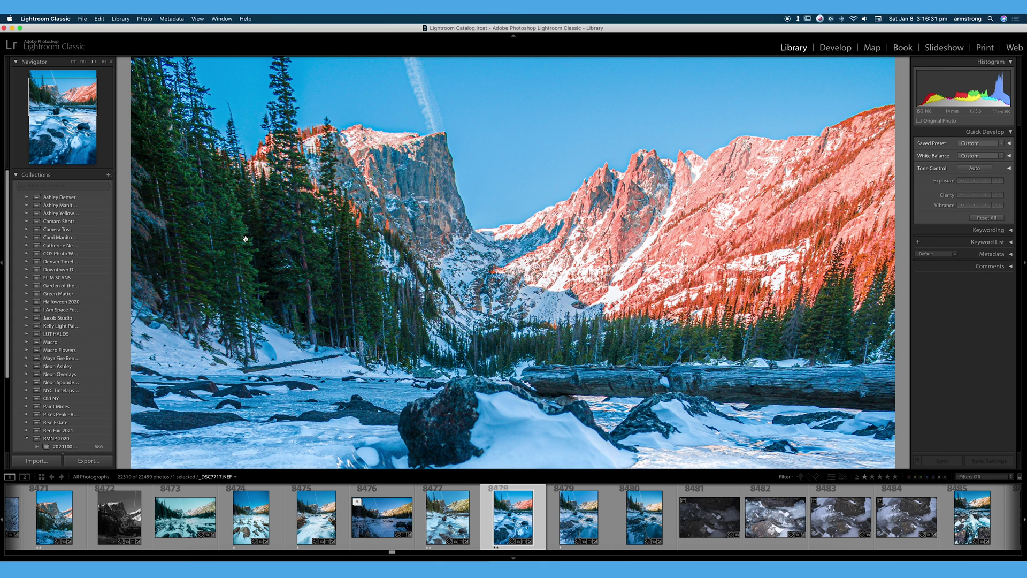
# - Collapse and re-expand the Collections panel, scroll through it, and bring up its + create menu
pyautogui.click(15, 175)
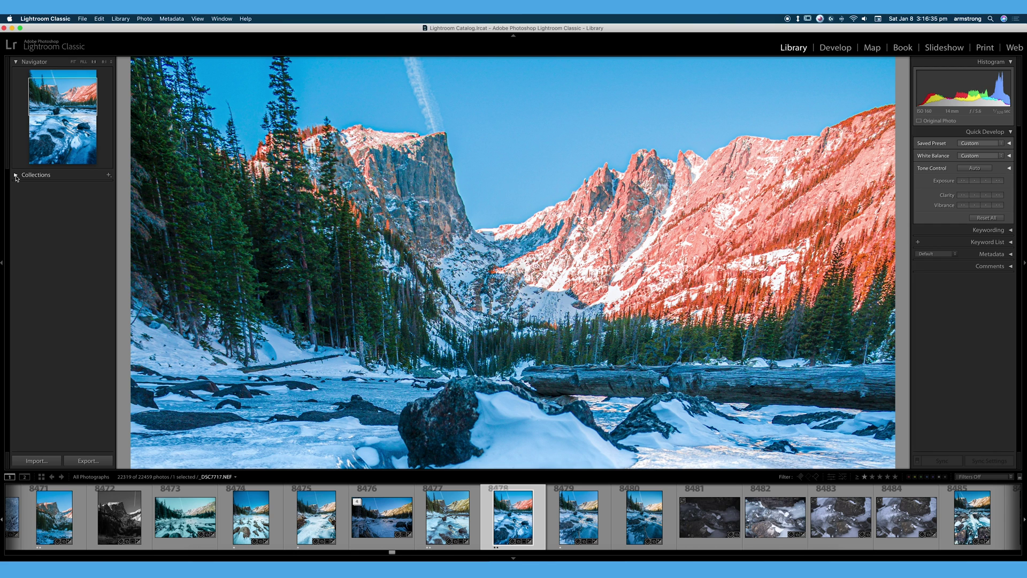
pyautogui.click(15, 176)
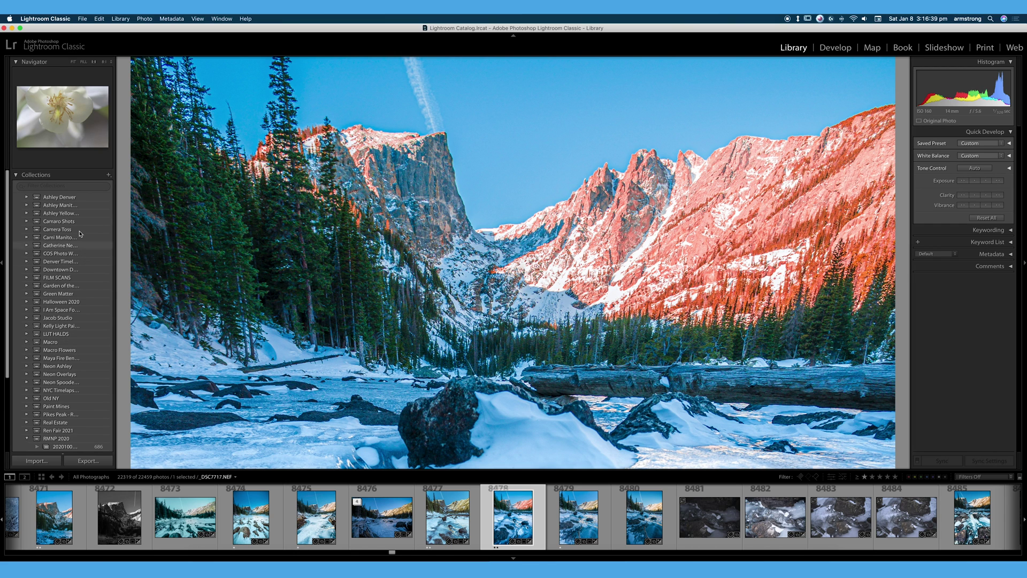
pyautogui.scroll(-5, 69, 413)
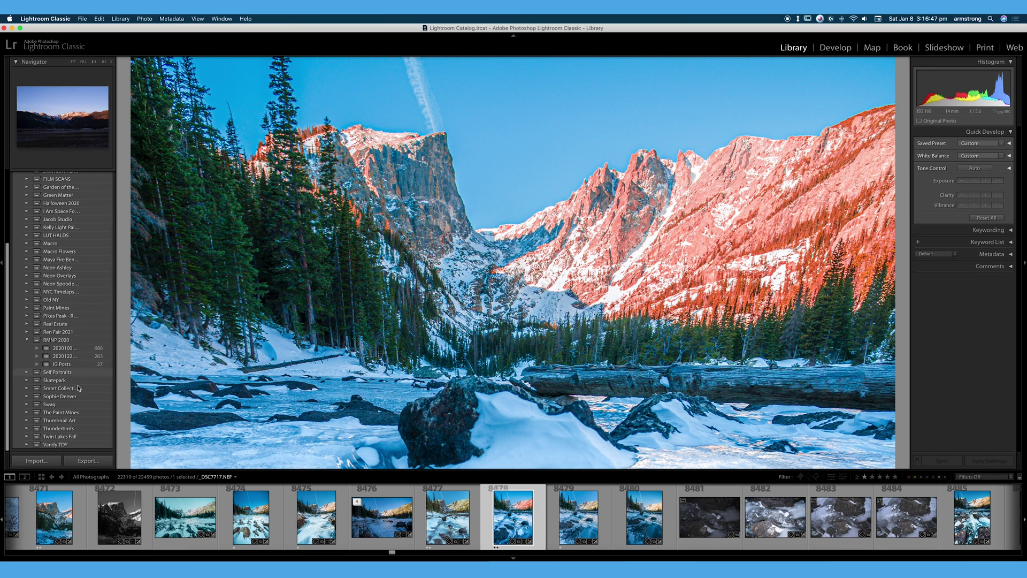
pyautogui.scroll(4, 62, 327)
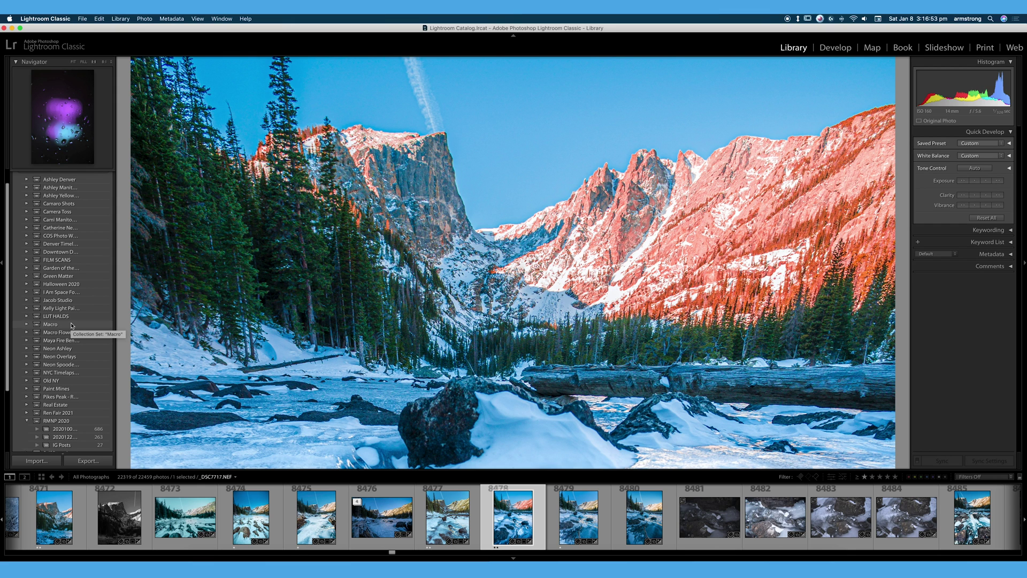
pyautogui.scroll(2, 65, 423)
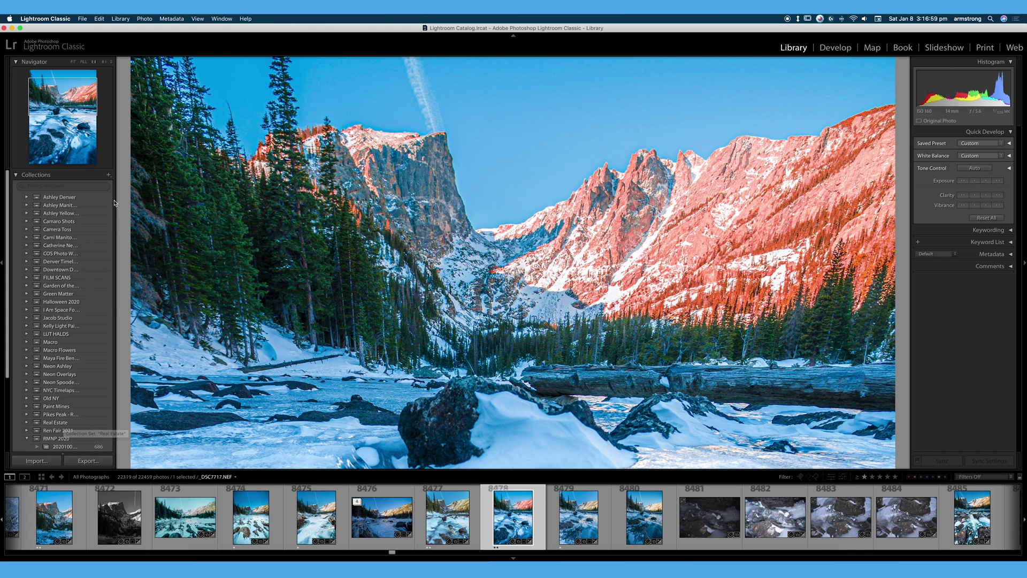
pyautogui.click(108, 176)
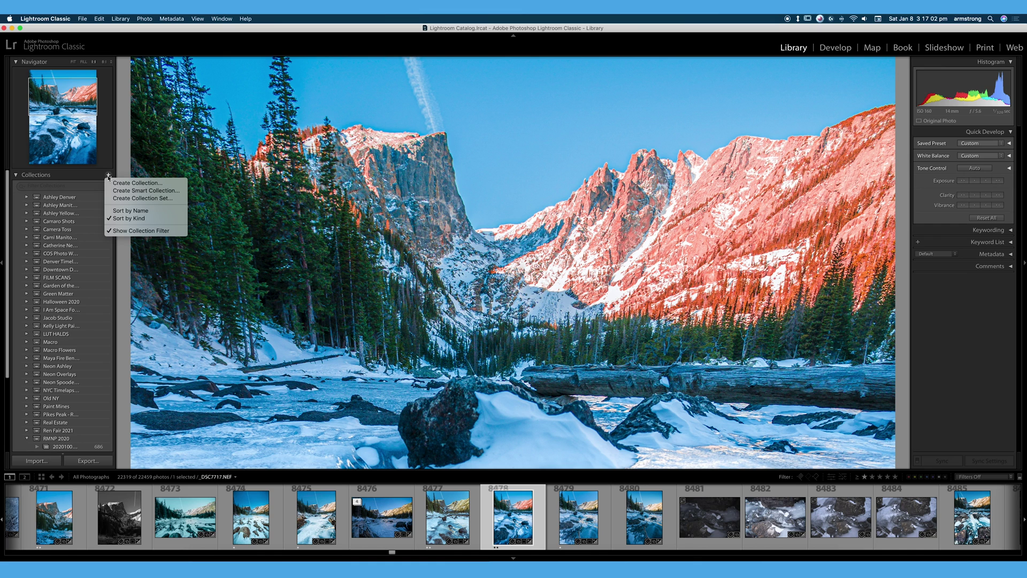
# - Create a new collection set named 'TEST' with Create Collection Set…
pyautogui.click(149, 198)
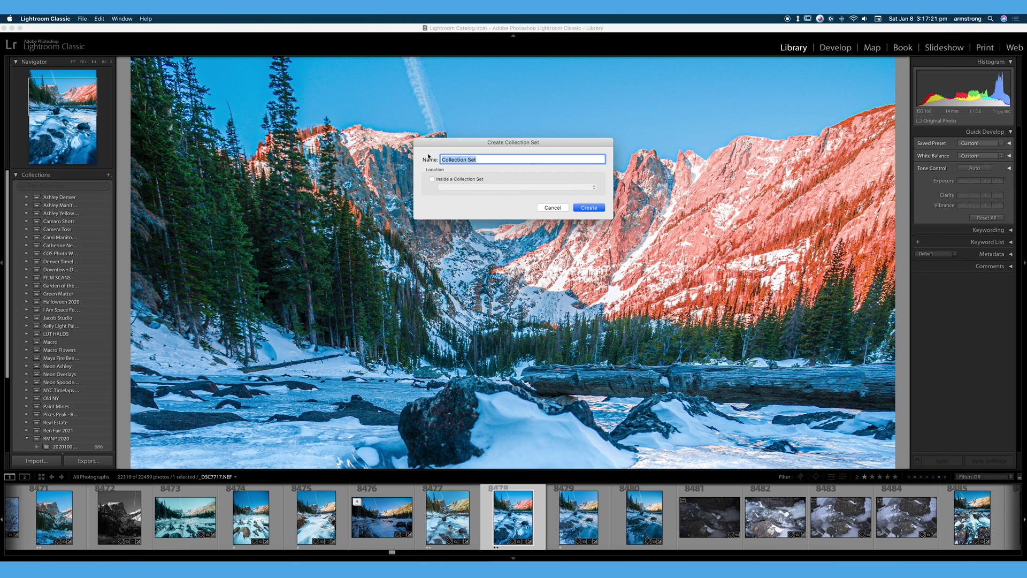
pyautogui.write('TEST')
pyautogui.click(589, 208)
pyautogui.scroll(-5, 88, 262)
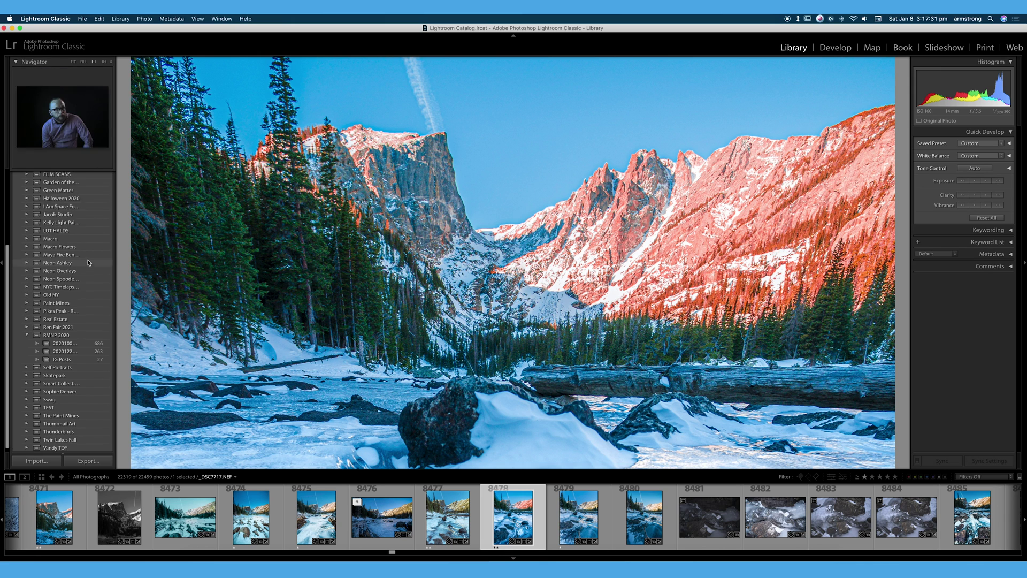
# - Select TEST, open the 20201225 Dream Lake collection, and drag its fifth photo onto TEST
pyautogui.click(51, 405)
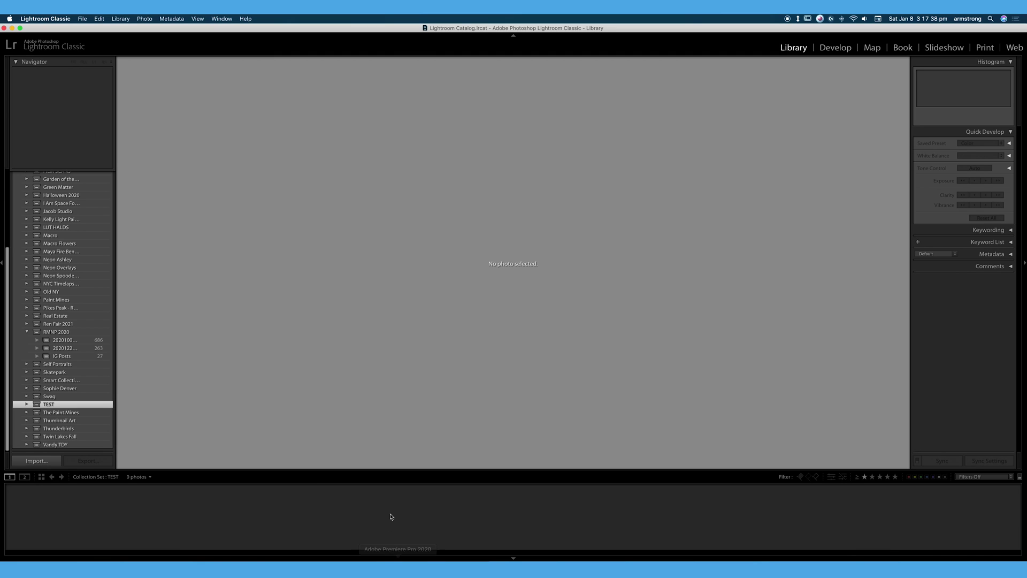
pyautogui.click(64, 349)
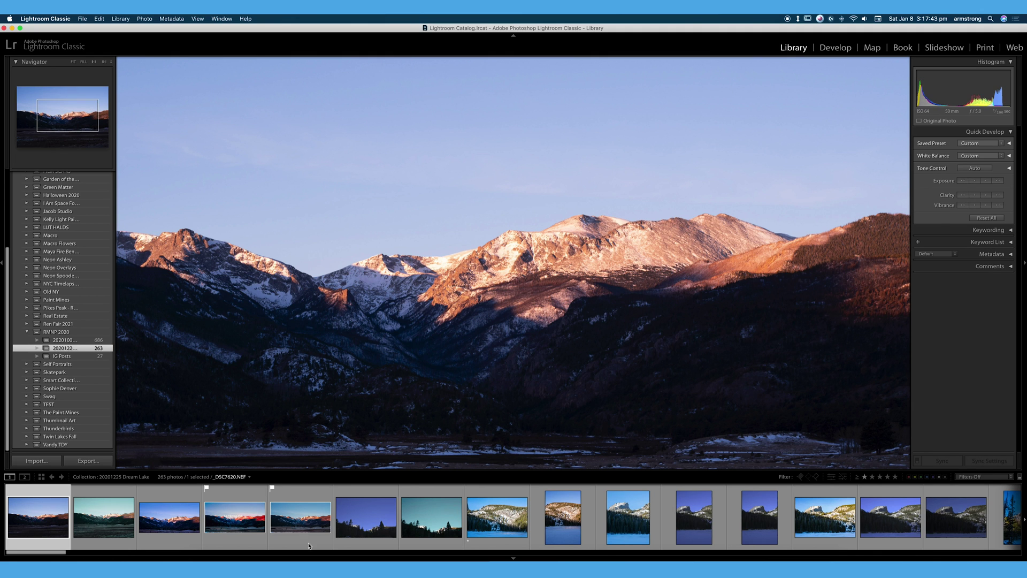
pyautogui.click(306, 524)
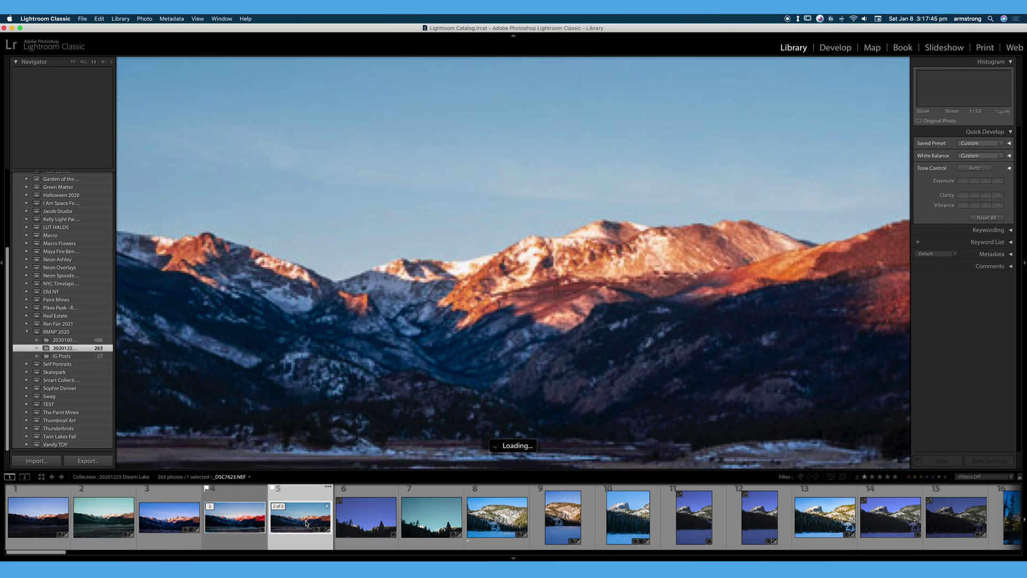
pyautogui.moveTo(306, 523); pyautogui.dragTo(58, 405)
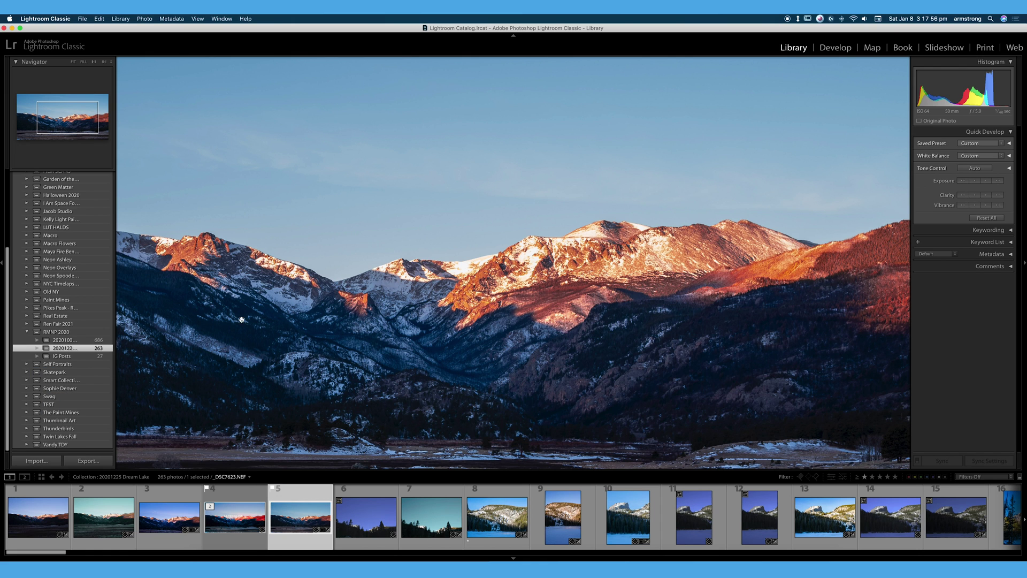
# - Create a 'Collection Test' collection inside the TEST set, then reopen 20201225 Dream Lake
pyautogui.click(59, 405)
pyautogui.rightClick(59, 409)
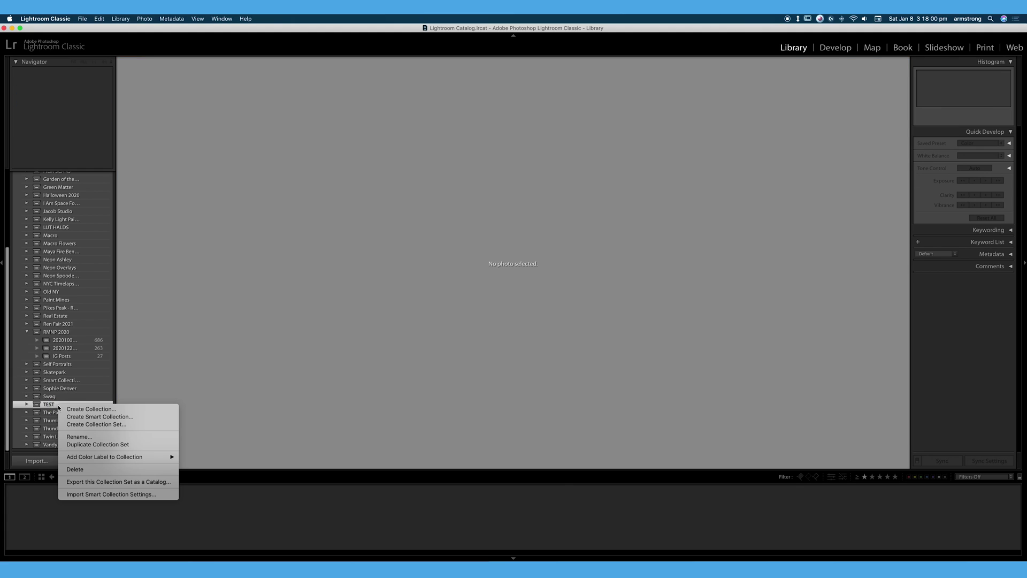
pyautogui.click(74, 409)
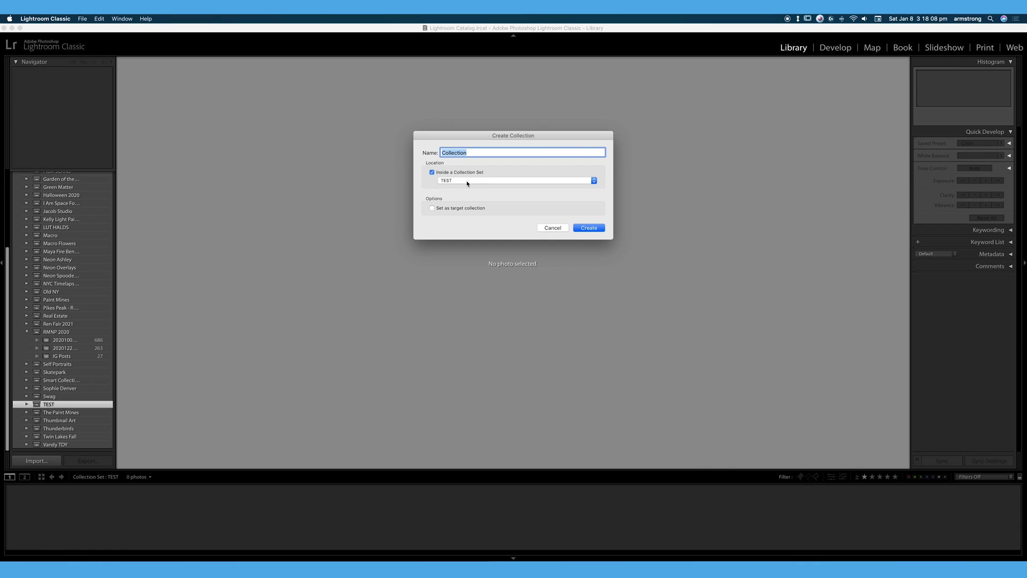
pyautogui.press('Right')
pyautogui.write('Tes')
pyautogui.click(595, 229)
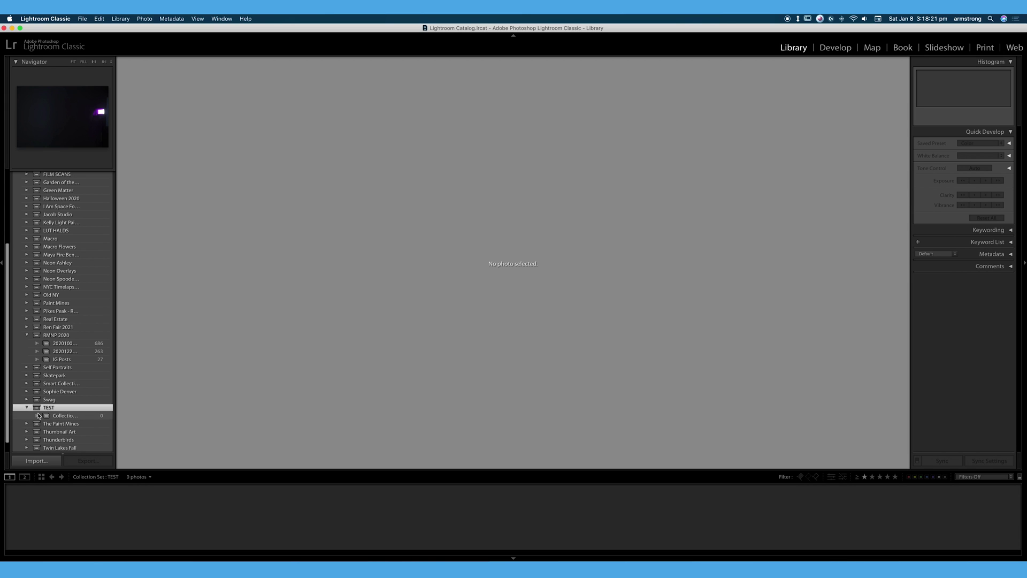
pyautogui.click(48, 419)
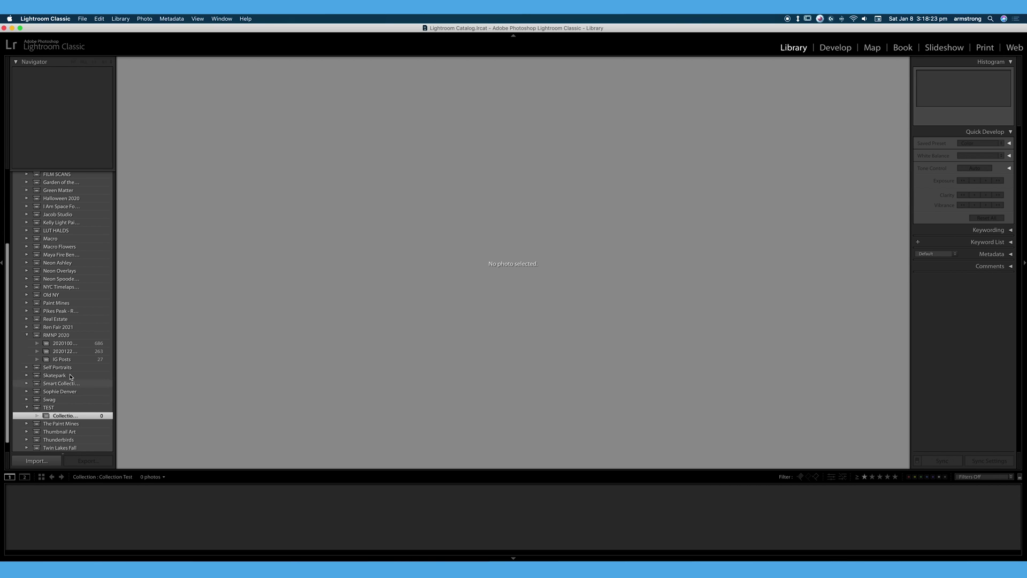
pyautogui.click(65, 351)
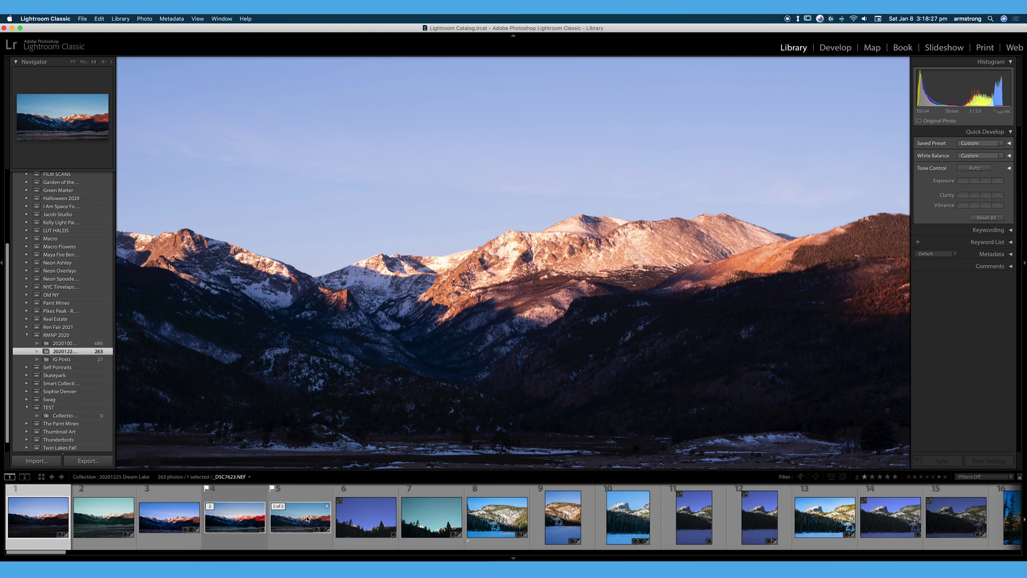
# - Add photo _DSC7623.NEF to Collection Test and view it there at Fit zoom
pyautogui.moveTo(308, 519); pyautogui.dragTo(83, 416)
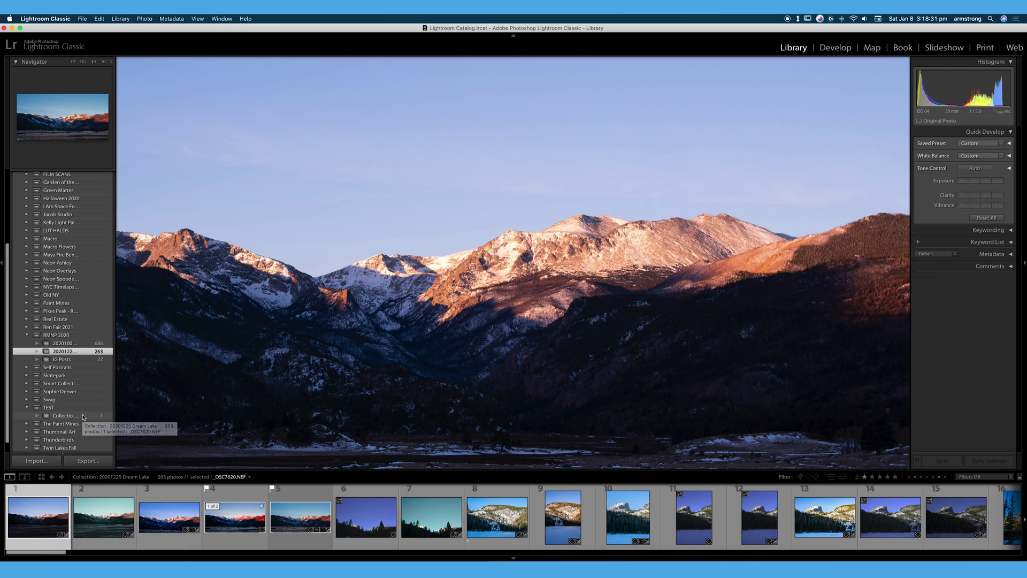
pyautogui.click(69, 416)
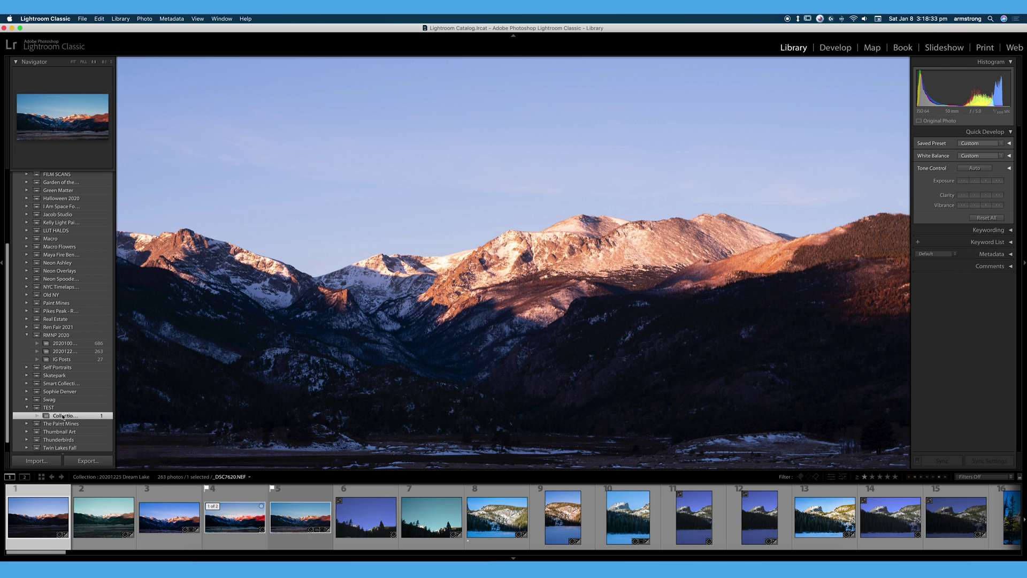
pyautogui.click(671, 282)
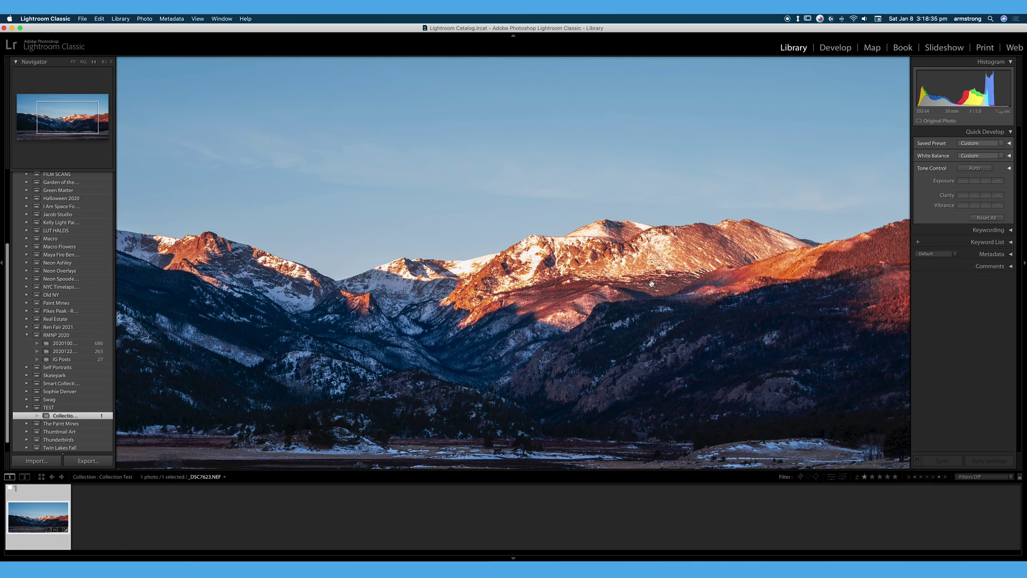
pyautogui.click(604, 252)
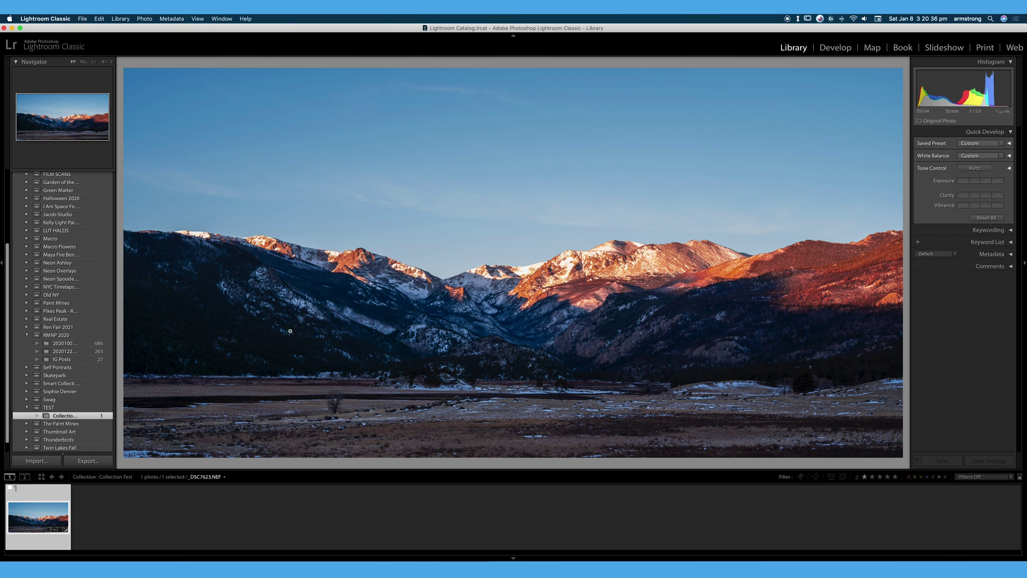
# - Expand the RMNP 2020 set and open its 20201225 Dream Lake collection
pyautogui.scroll(5, 80, 279)
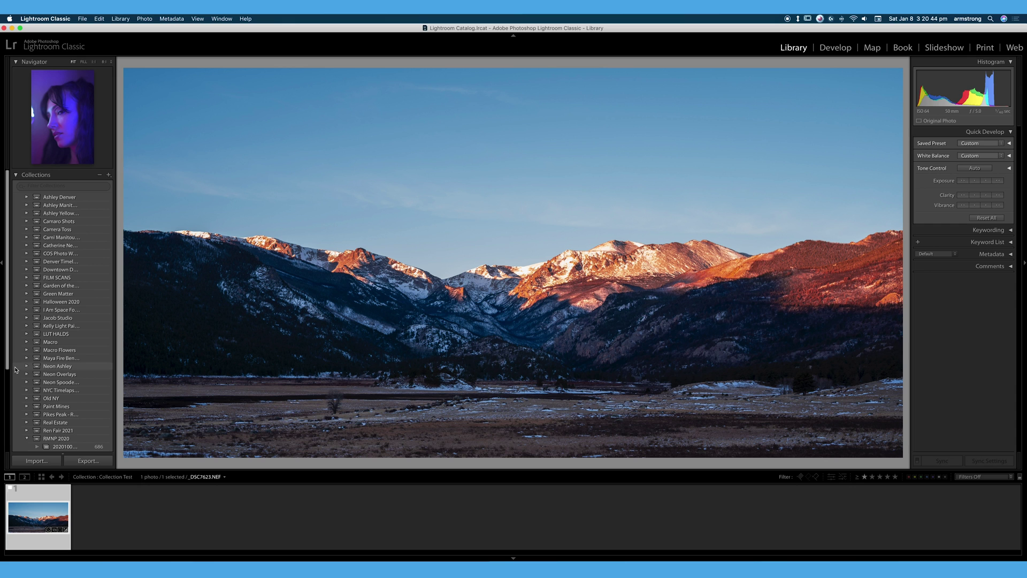
pyautogui.scroll(-3, 15, 369)
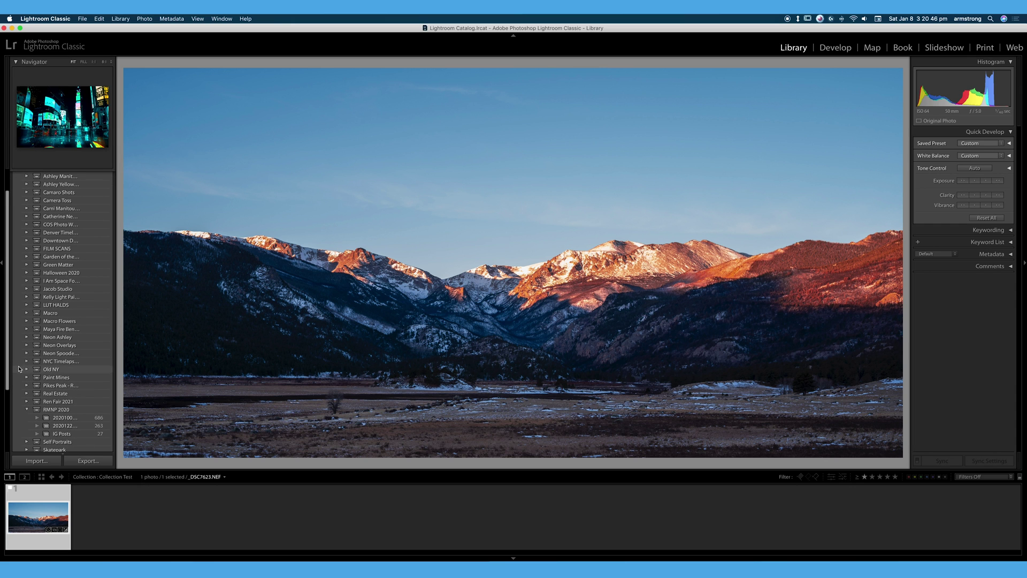
pyautogui.click(59, 410)
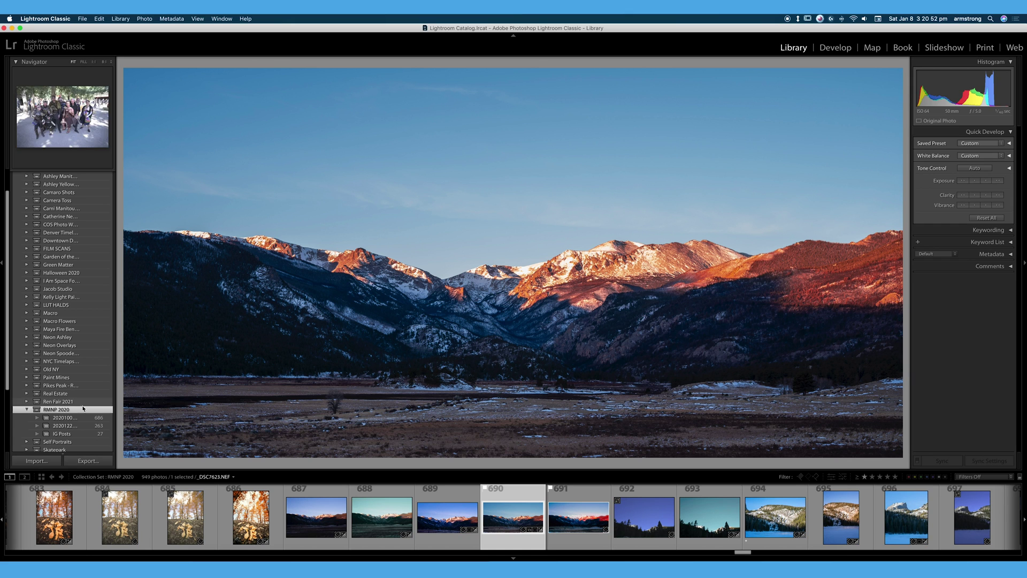
pyautogui.click(59, 426)
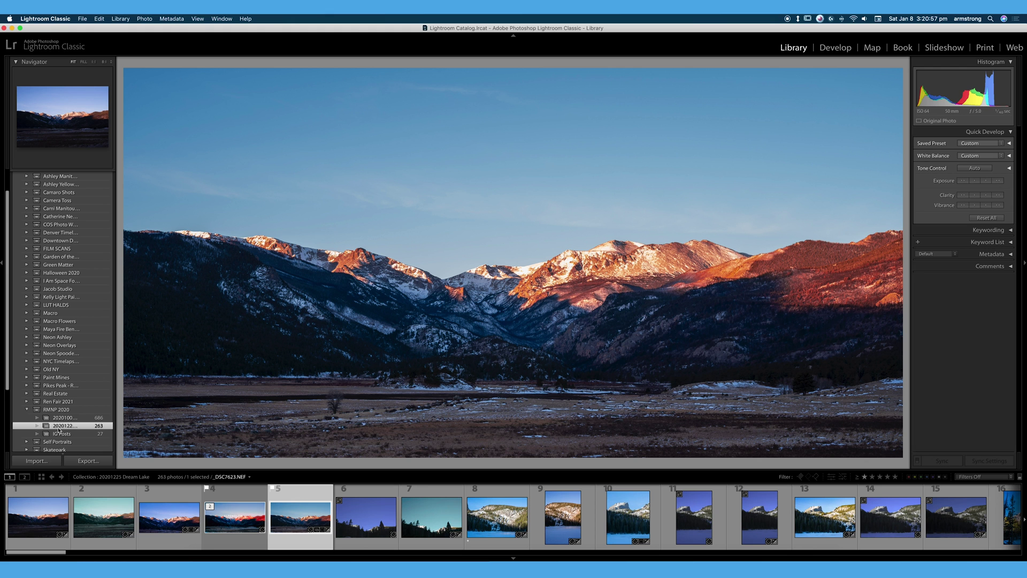
# - Scroll the filmstrip to view photo 85, then the vertical icy-stream photo _DSC7717.NEF
pyautogui.hscroll(10, 448, 530)
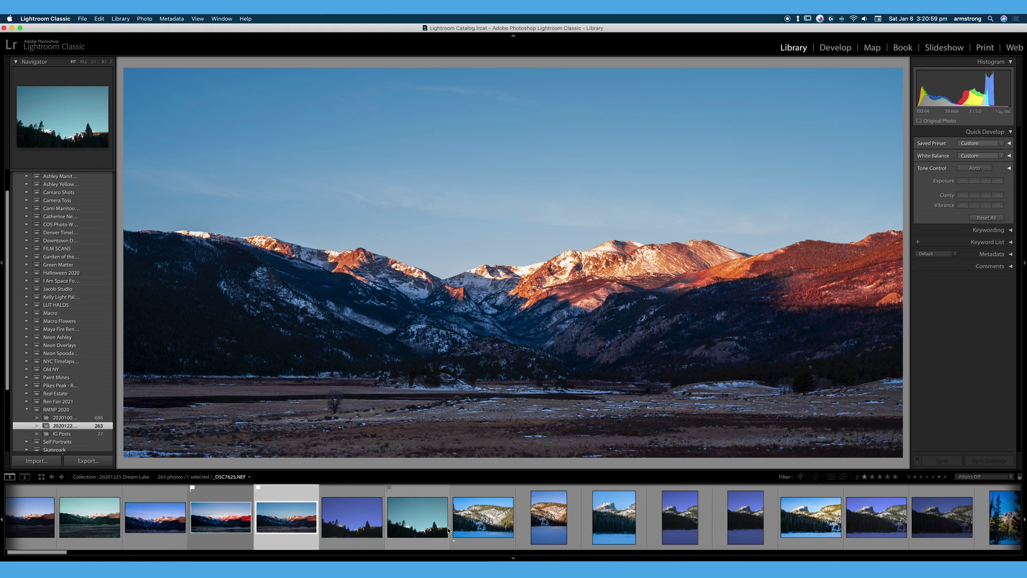
pyautogui.hscroll(10, 448, 530)
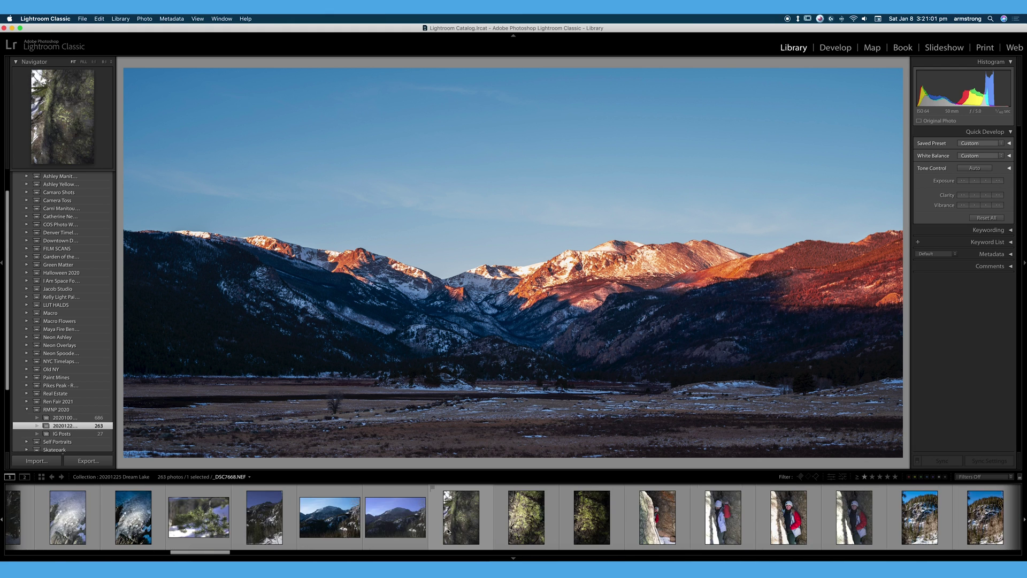
pyautogui.hscroll(10, 448, 530)
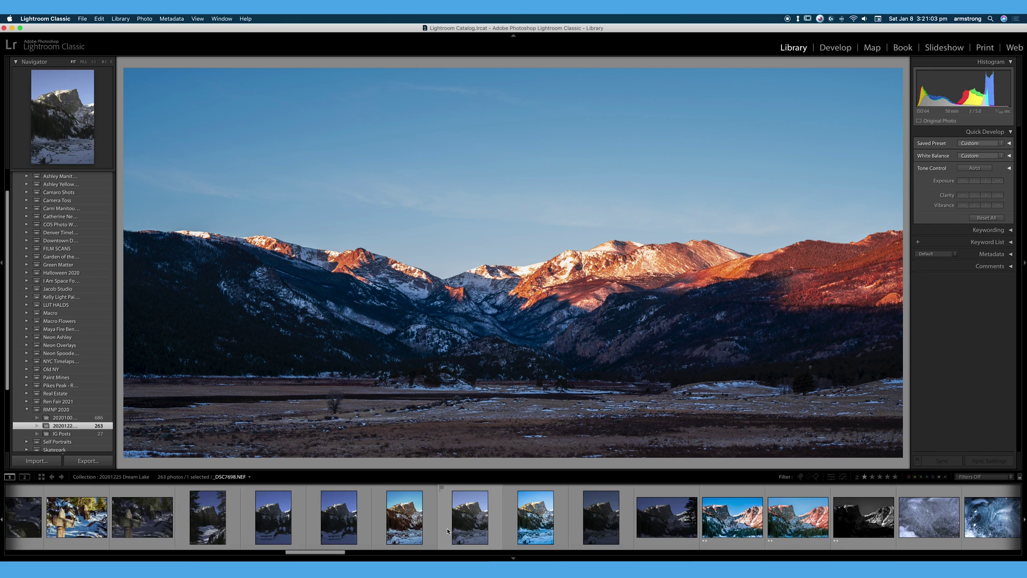
pyautogui.click(492, 531)
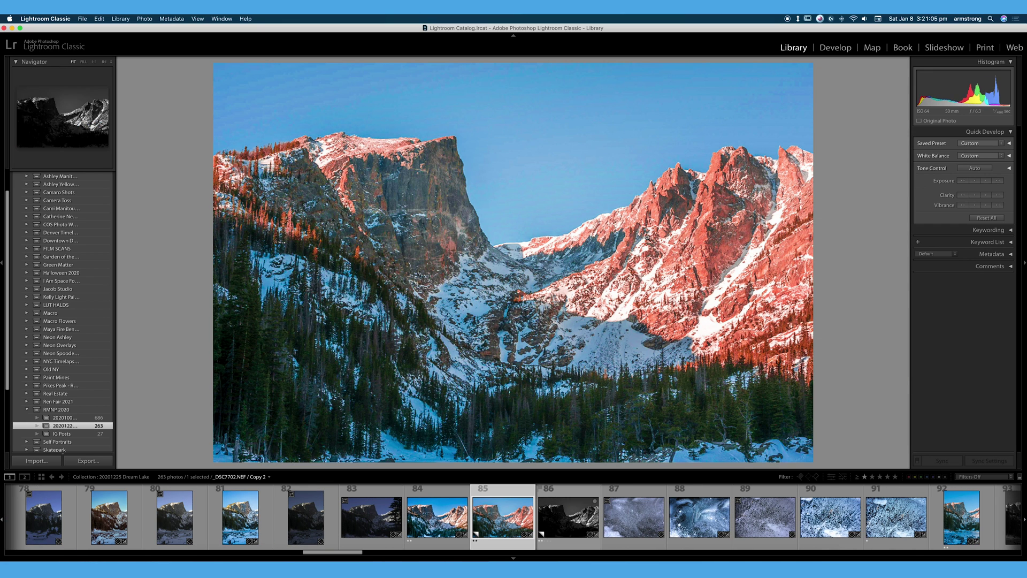
pyautogui.hscroll(10, 451, 529)
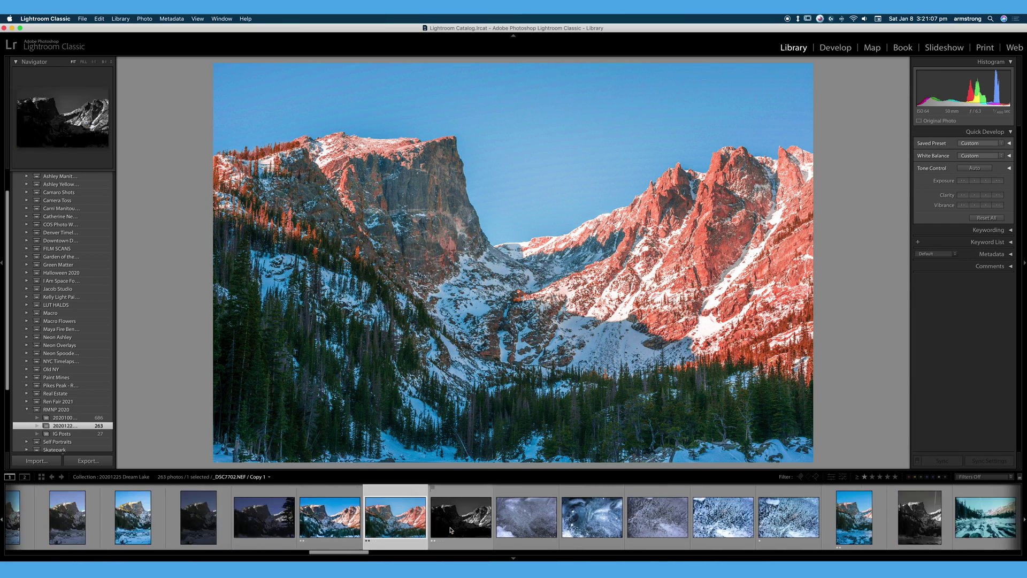
pyautogui.hscroll(5, 451, 530)
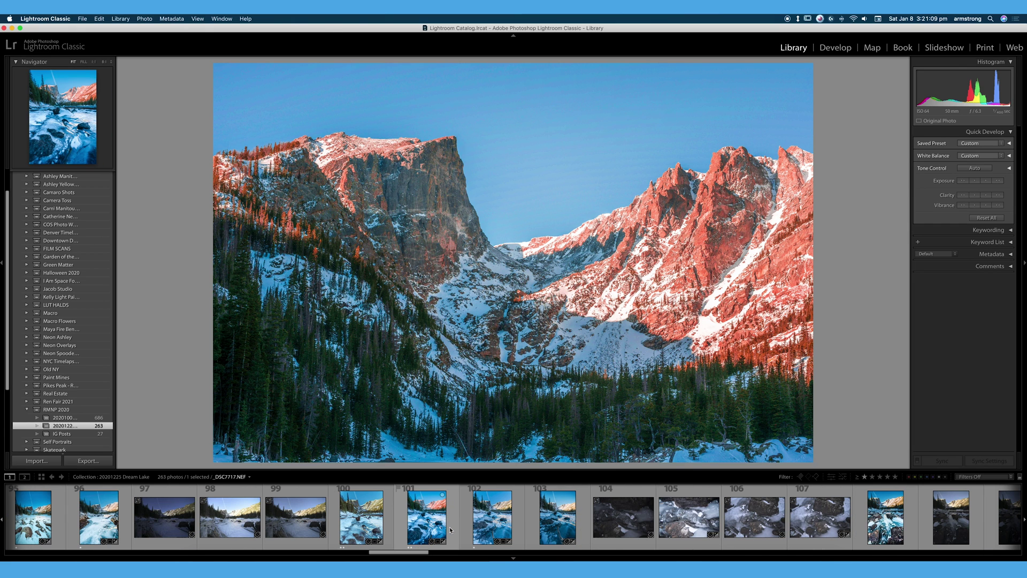
pyautogui.click(440, 527)
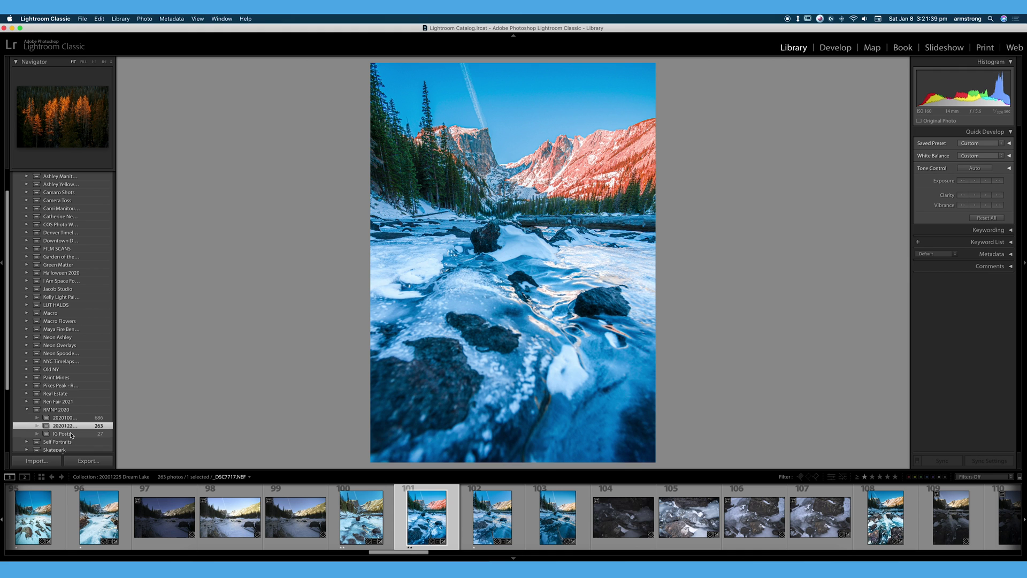
# - Open the 27-photo IG Posts collection and scroll back and forth through its filmstrip
pyautogui.click(66, 434)
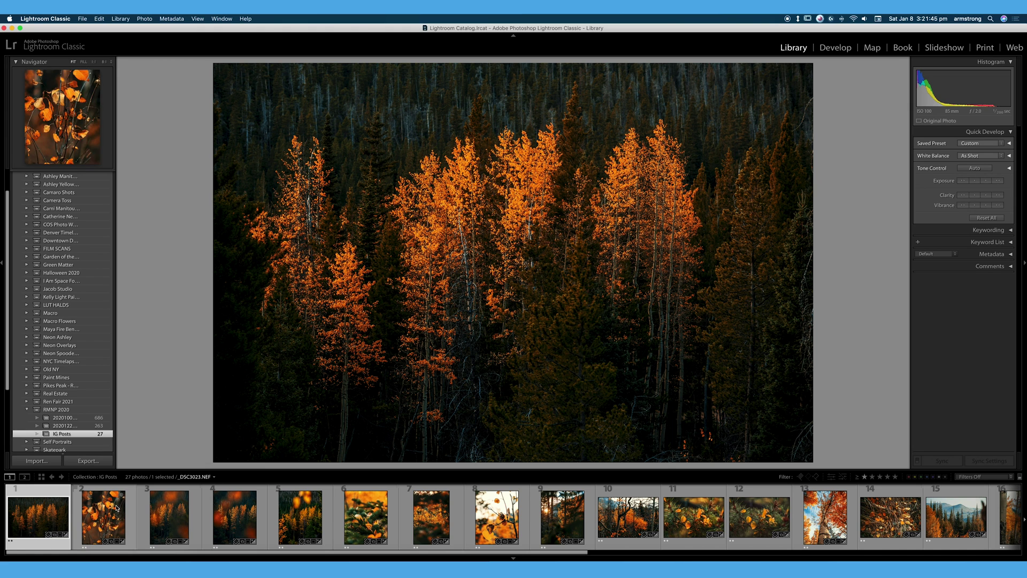
pyautogui.hscroll(3, 214, 514)
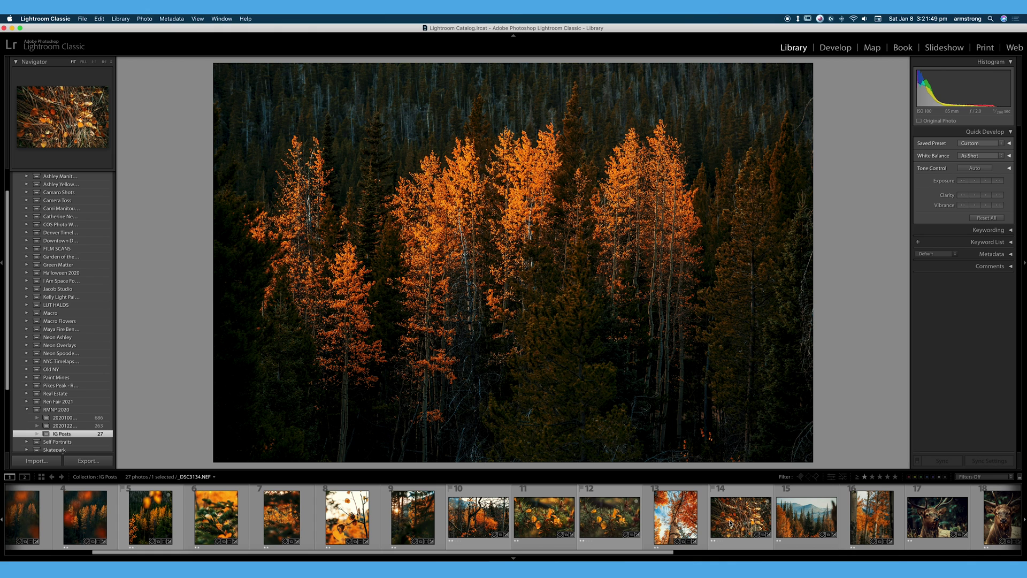
pyautogui.hscroll(6, 730, 524)
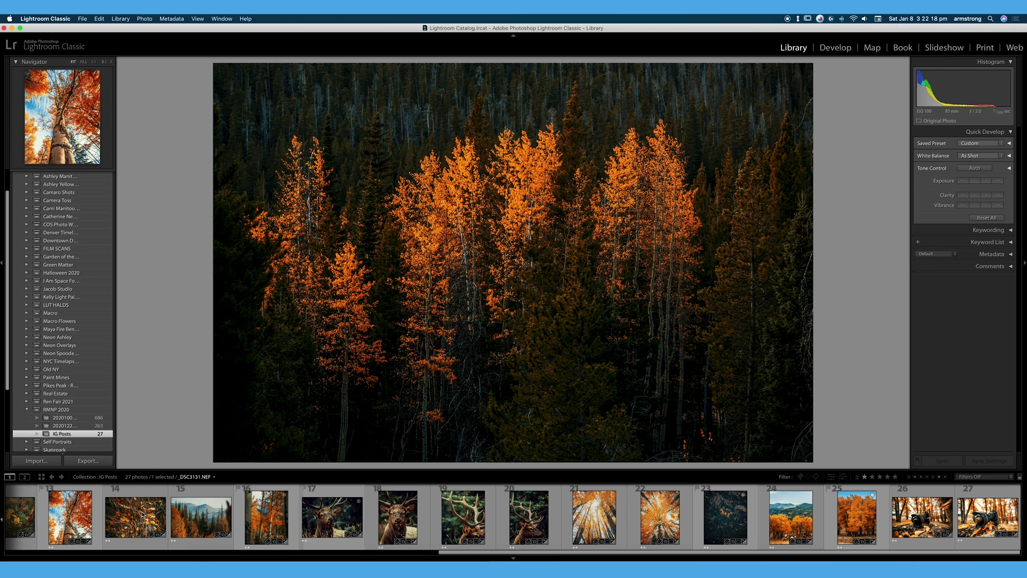
pyautogui.hscroll(-5, 143, 514)
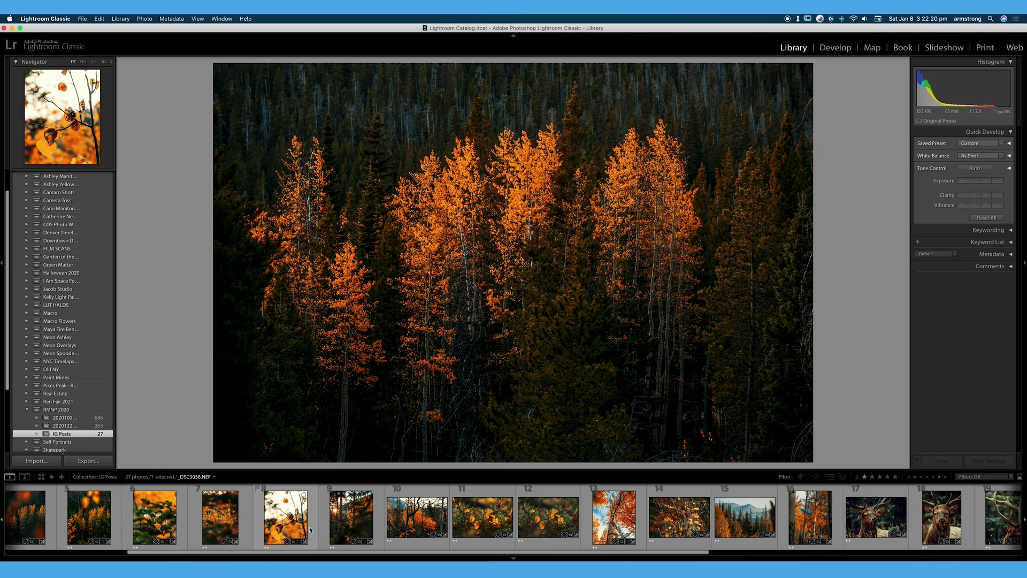
pyautogui.hscroll(-3, 310, 530)
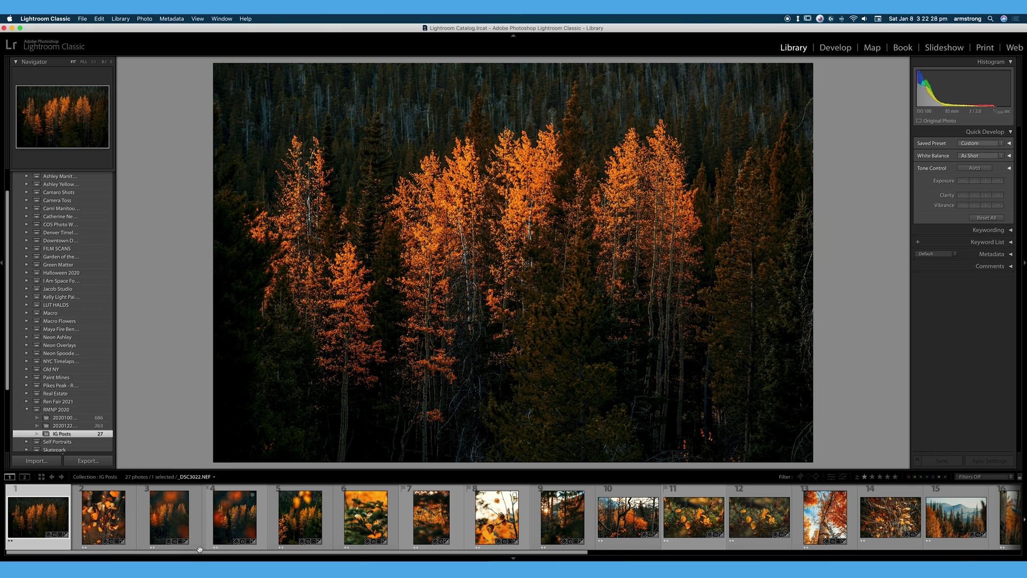
pyautogui.scroll(2, 86, 318)
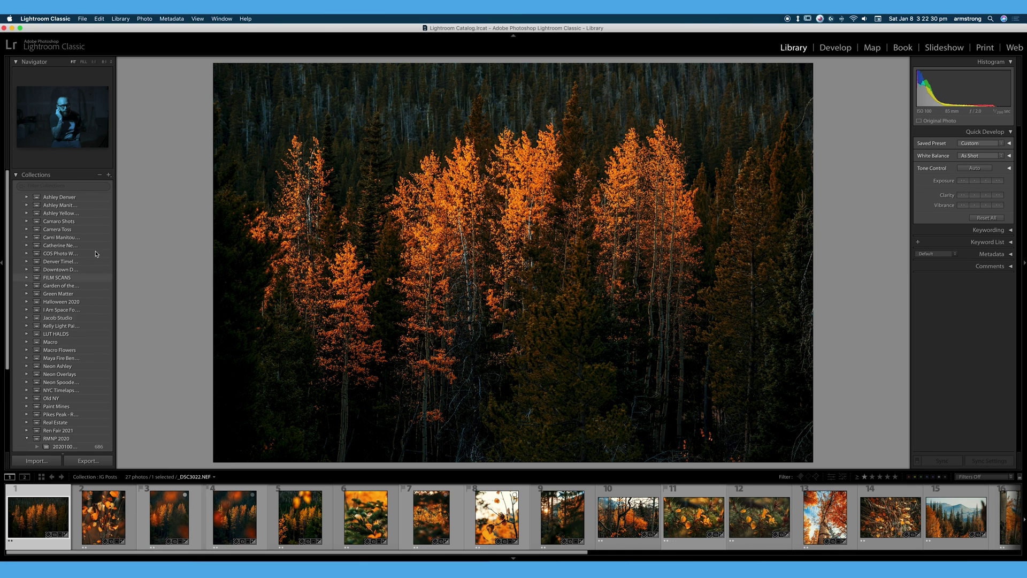
# - Create a top-level smart collection '1 Star Collect' with the rule Rating ≥ 1 star
pyautogui.click(109, 175)
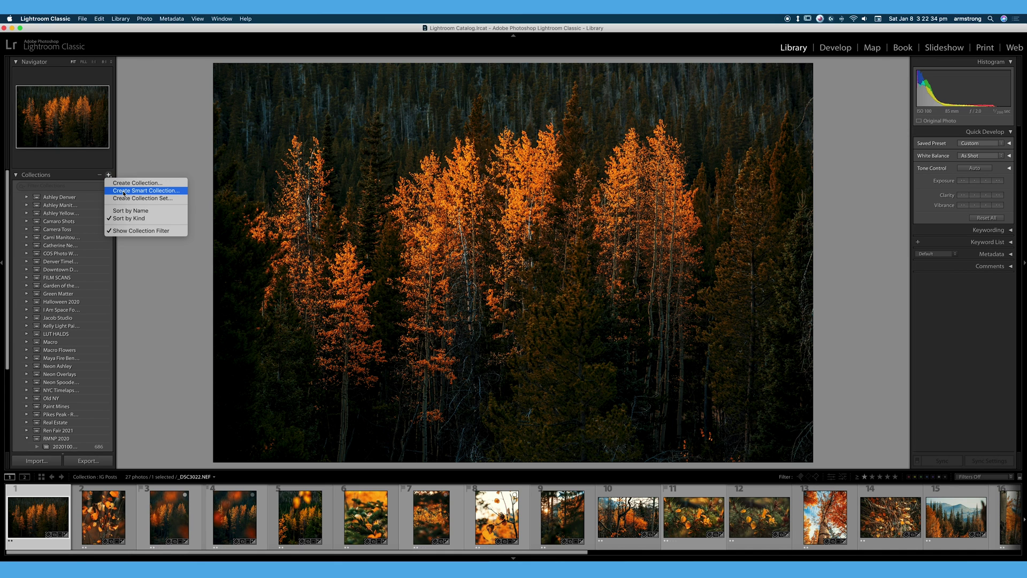
pyautogui.click(123, 191)
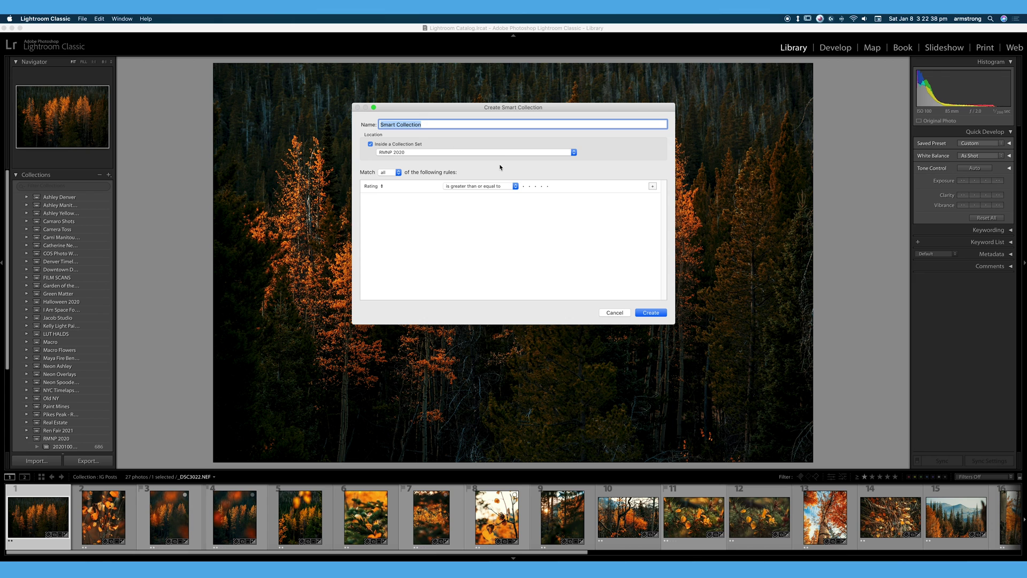
pyautogui.click(371, 145)
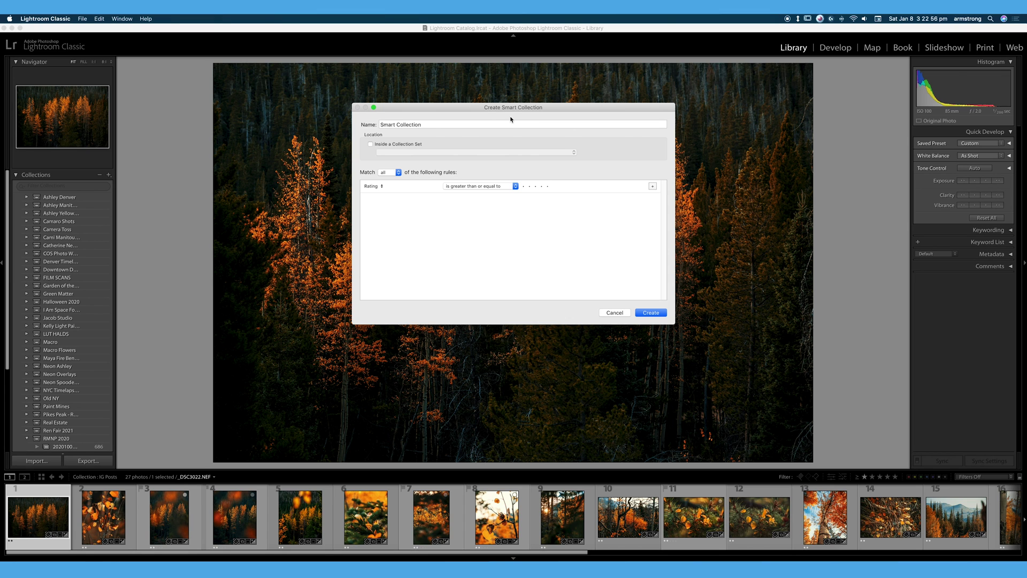
pyautogui.click(459, 125)
pyautogui.write('1')
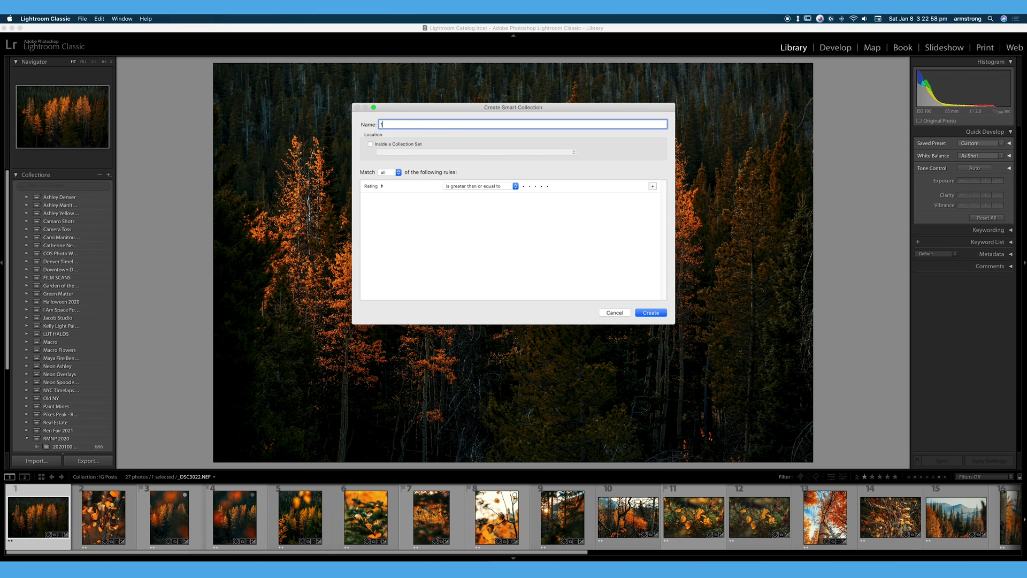
pyautogui.write(' Star Collect')
pyautogui.click(374, 185)
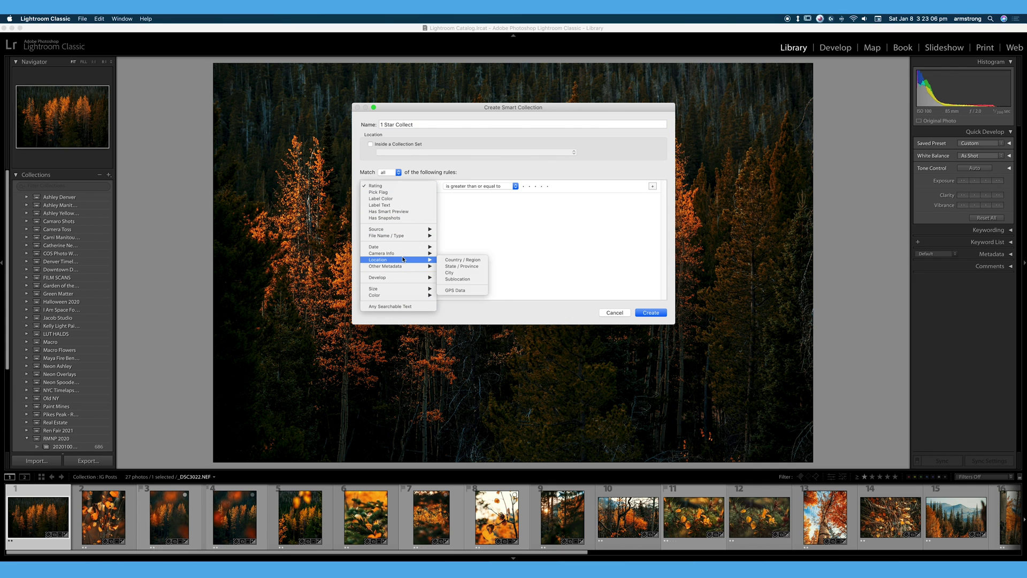
pyautogui.moveTo(402, 249)
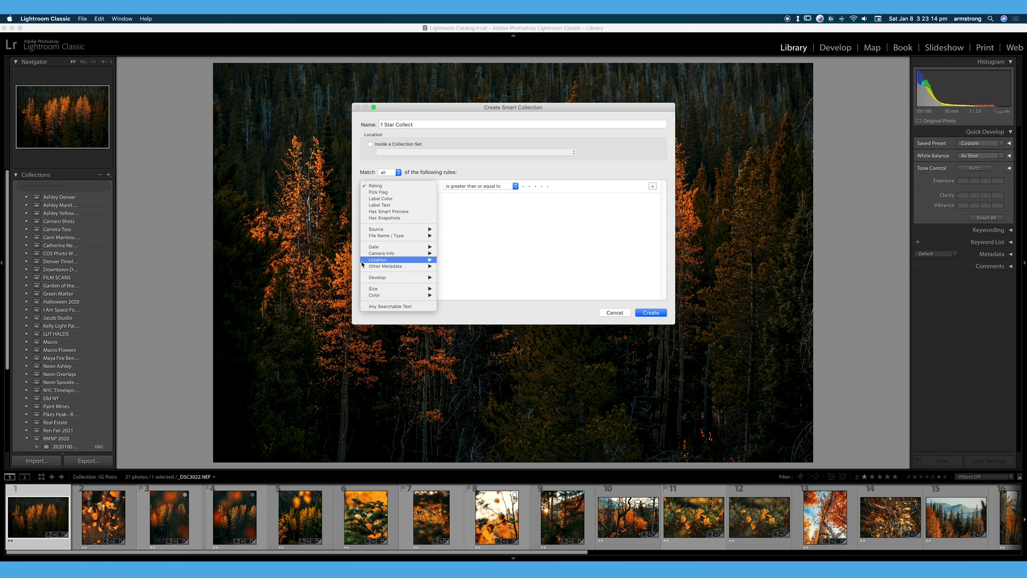
pyautogui.press('Up')
pyautogui.press('Up')
pyautogui.press('Up')
pyautogui.press('Up')
pyautogui.press('Up')
pyautogui.press('Up')
pyautogui.press('Up')
pyautogui.press('Up')
pyautogui.press('Up')
pyautogui.press('Up')
pyautogui.press('Return')
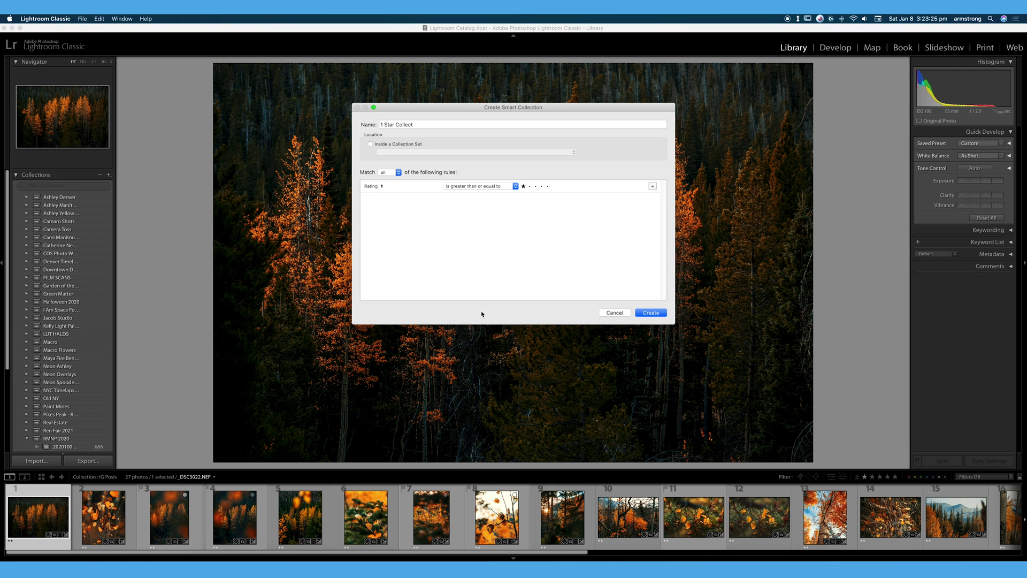
pyautogui.click(650, 313)
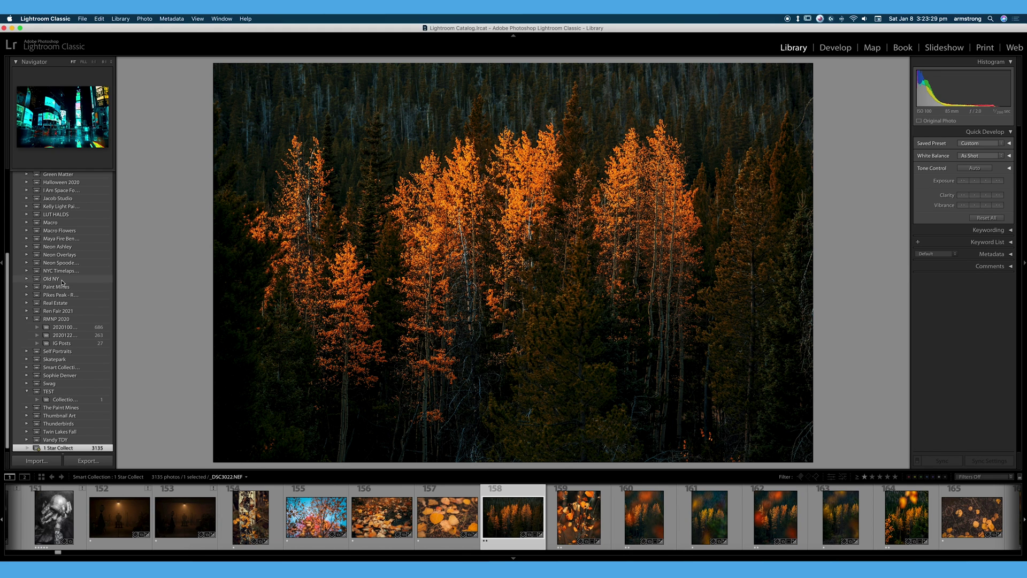
# - Scroll the panel down and adjust the filmstrip to browse 1 Star Collect's 3135 photos
pyautogui.scroll(-1, 62, 282)
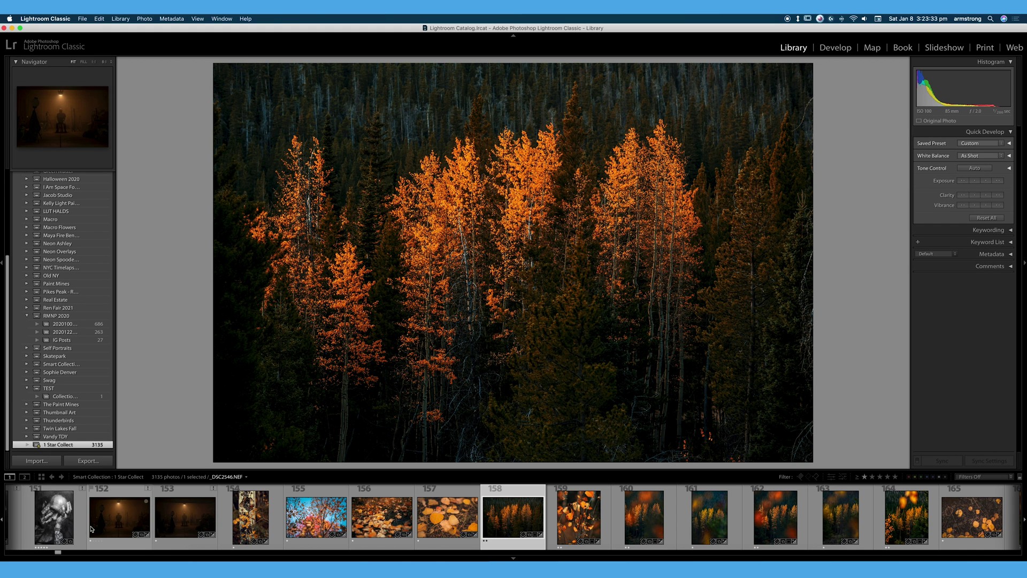
pyautogui.scroll(-8, 91, 530)
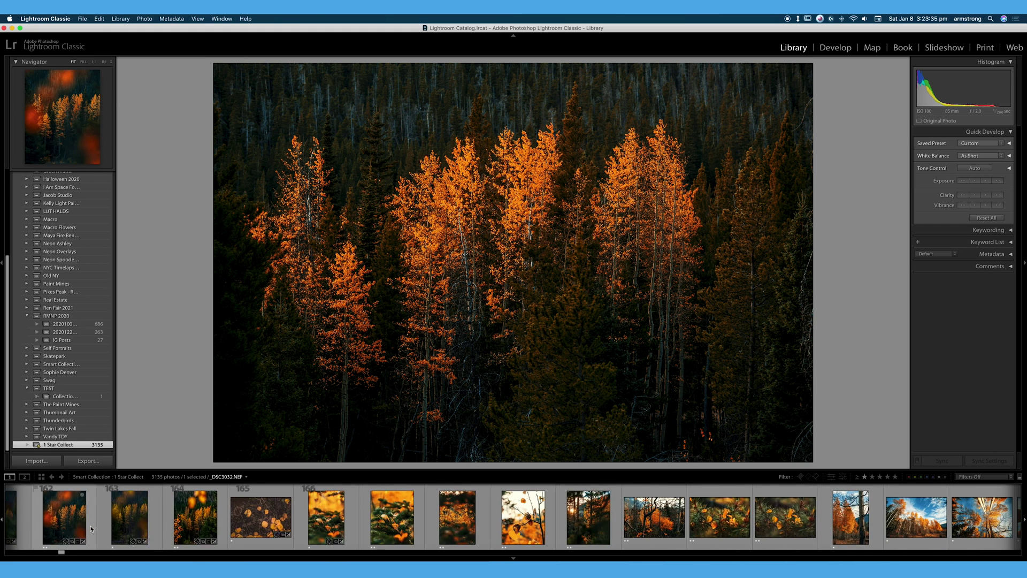
pyautogui.scroll(-8, 91, 530)
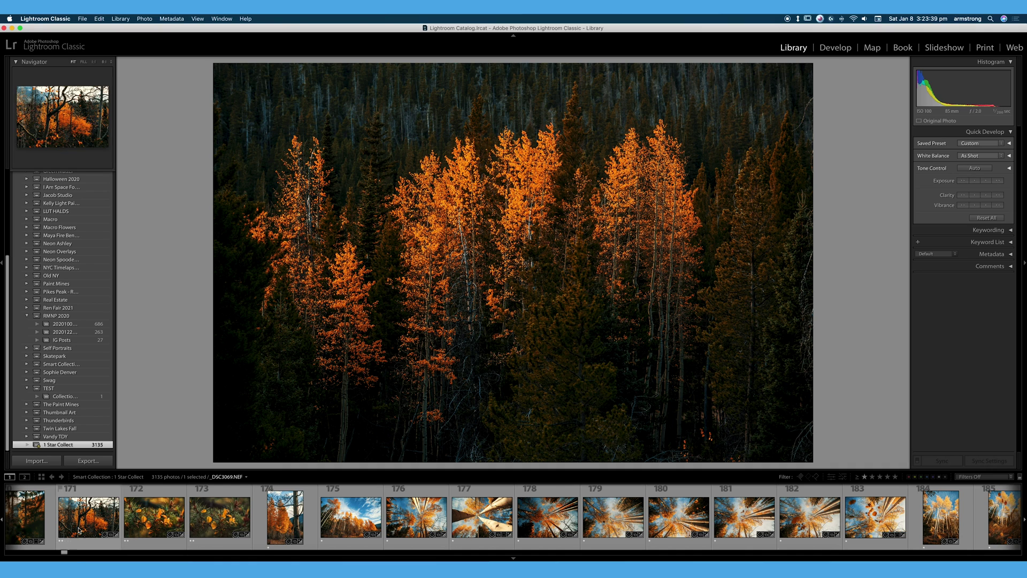
pyautogui.moveTo(64, 552); pyautogui.dragTo(10, 554)
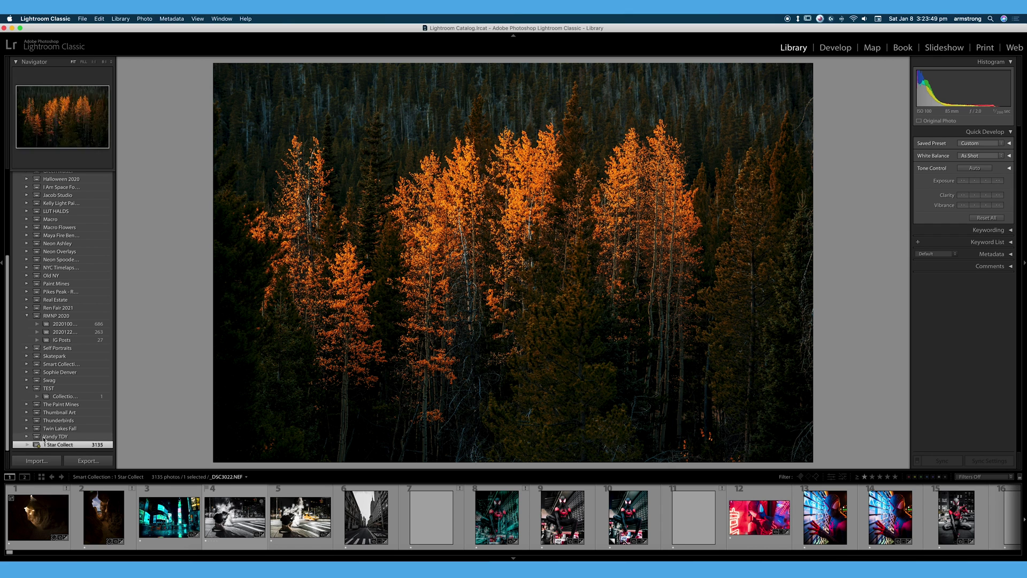
# - Delete the 1 Star Collection smart collection
pyautogui.rightClick(57, 447)
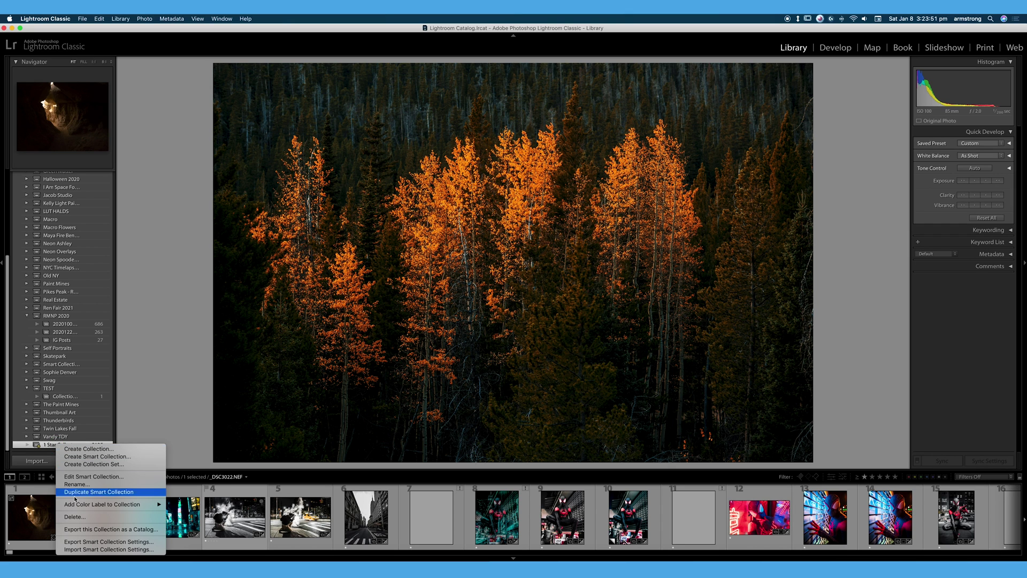
pyautogui.click(84, 517)
pyautogui.click(72, 346)
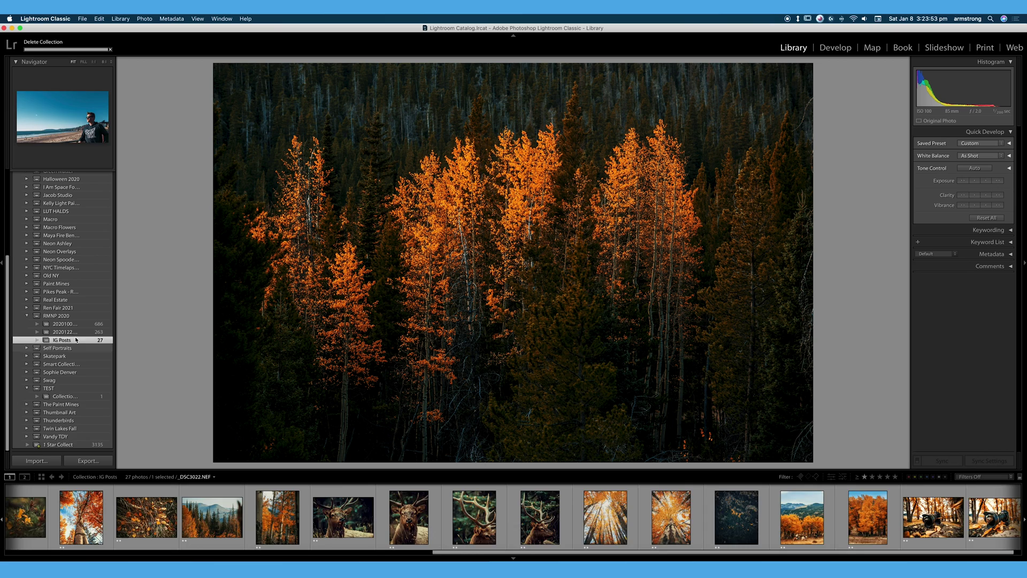
# - Open the 20201225 Dream Lake collection and display photo 101, _DSC7717, large
pyautogui.click(76, 340)
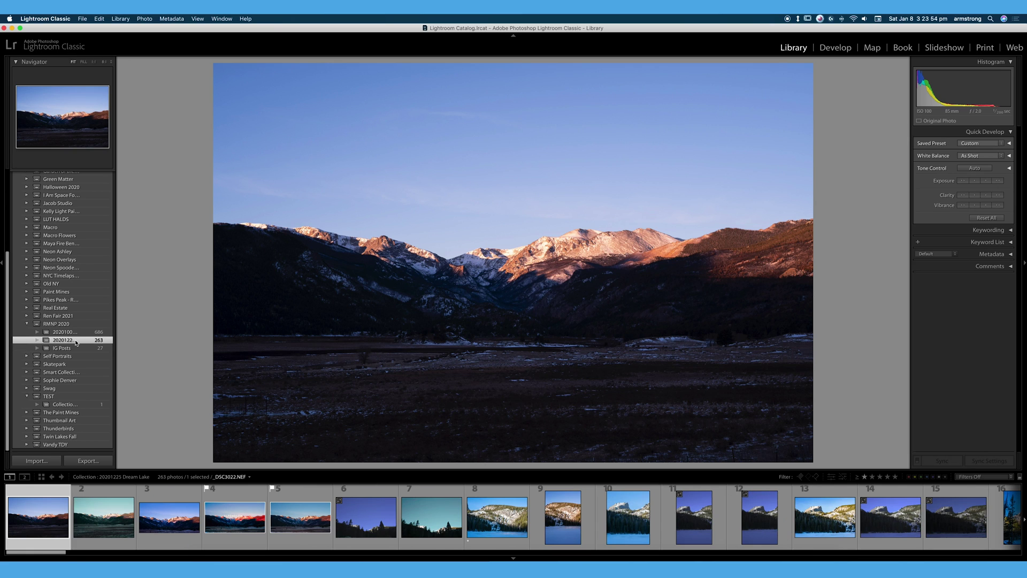
pyautogui.scroll(-8, 444, 527)
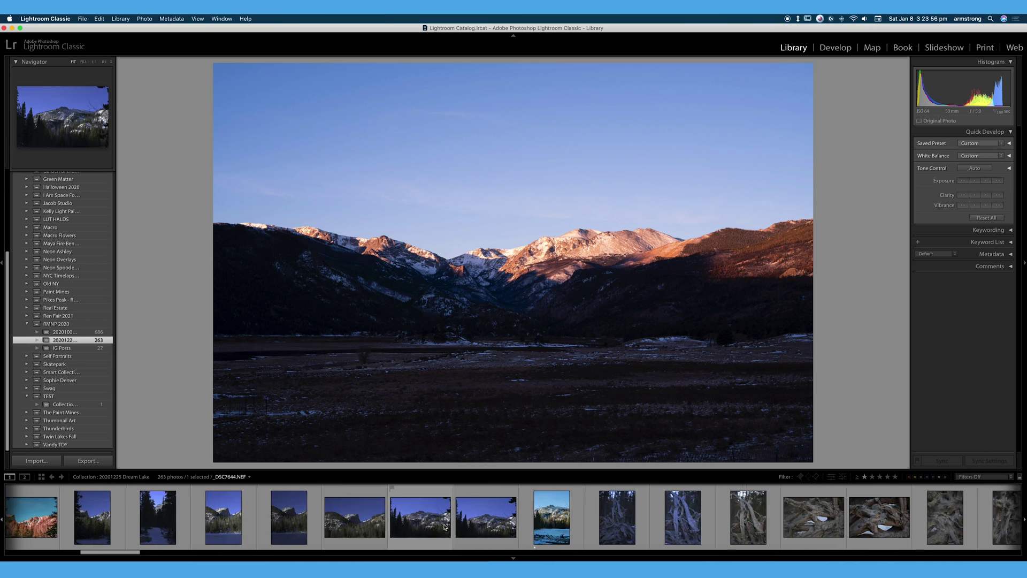
pyautogui.scroll(-15, 444, 527)
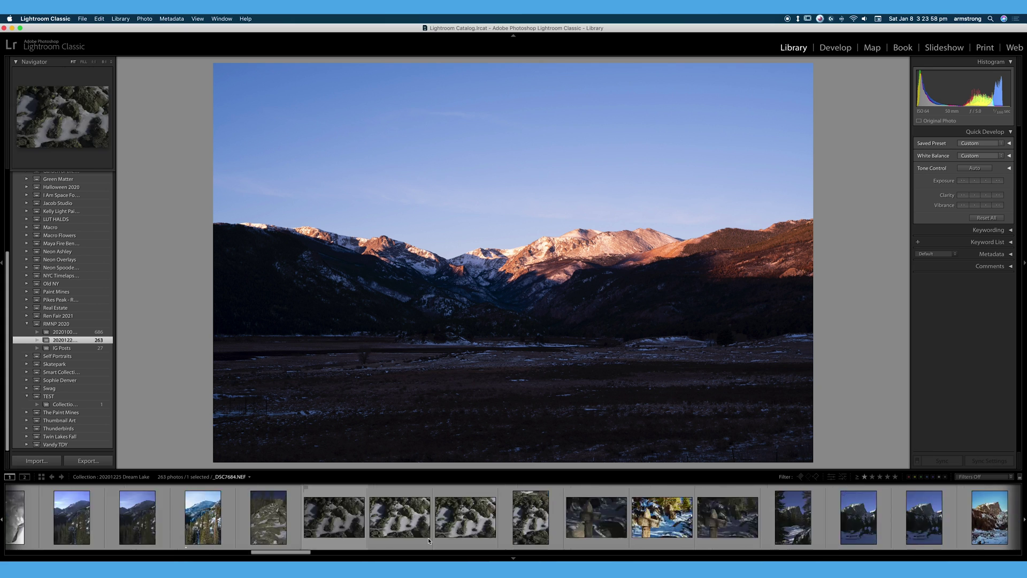
pyautogui.scroll(-10, 428, 537)
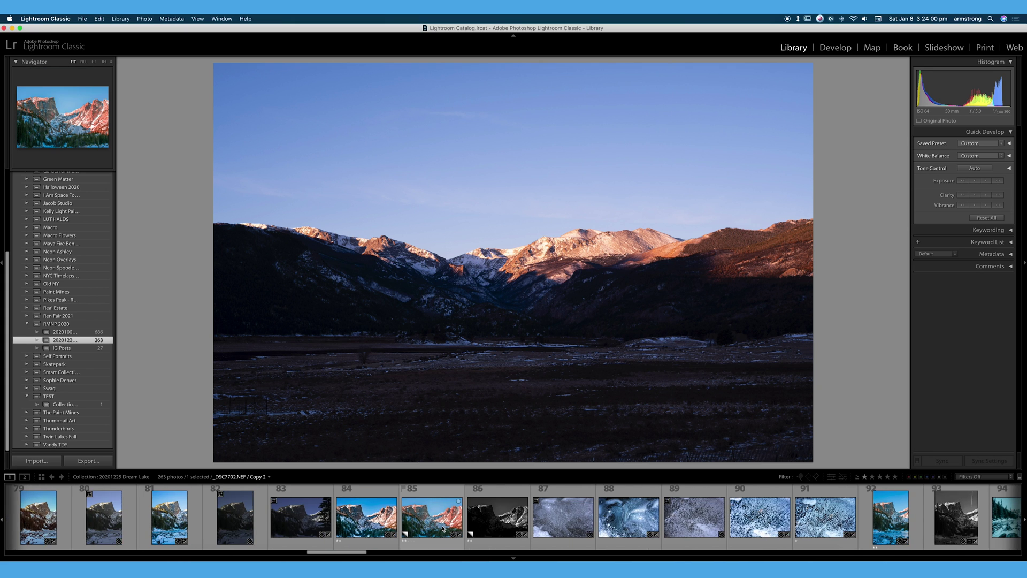
pyautogui.scroll(-10, 443, 528)
pyautogui.click(428, 527)
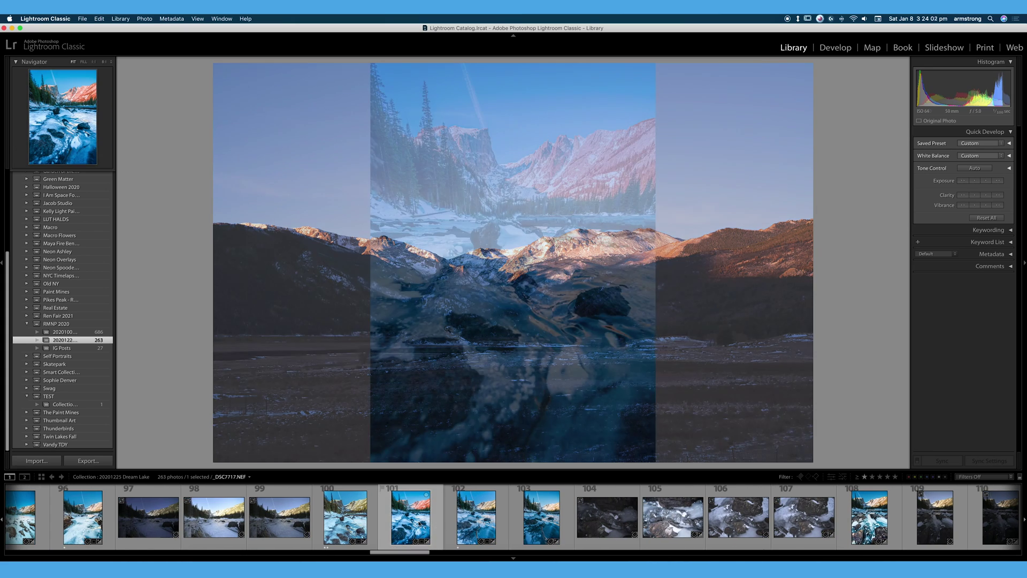
pyautogui.click(529, 143)
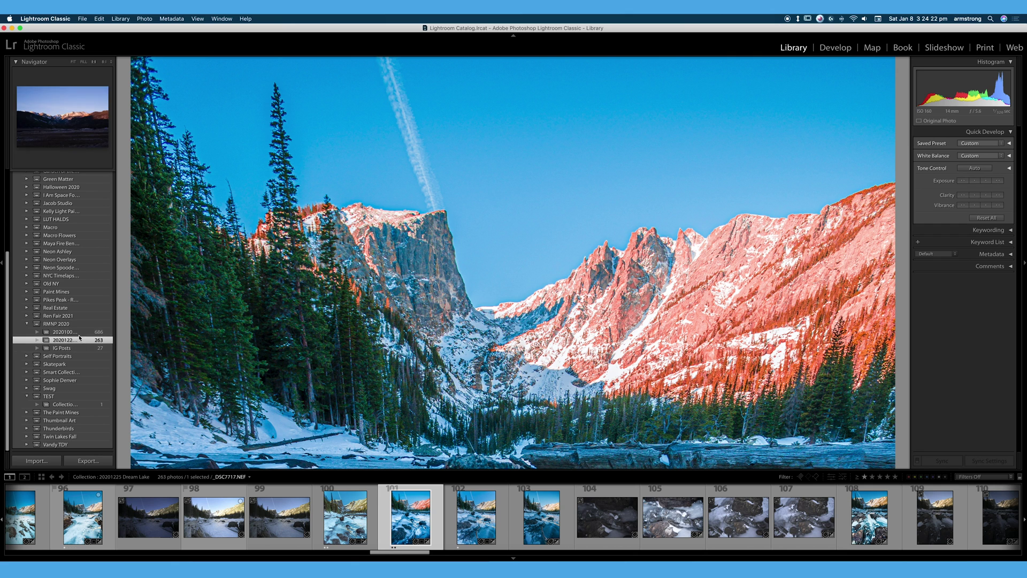
# - Add _DSC7717 to IG Posts and check it there, then return to Dream Lake and open the photo's options
pyautogui.moveTo(407, 527); pyautogui.dragTo(82, 351)
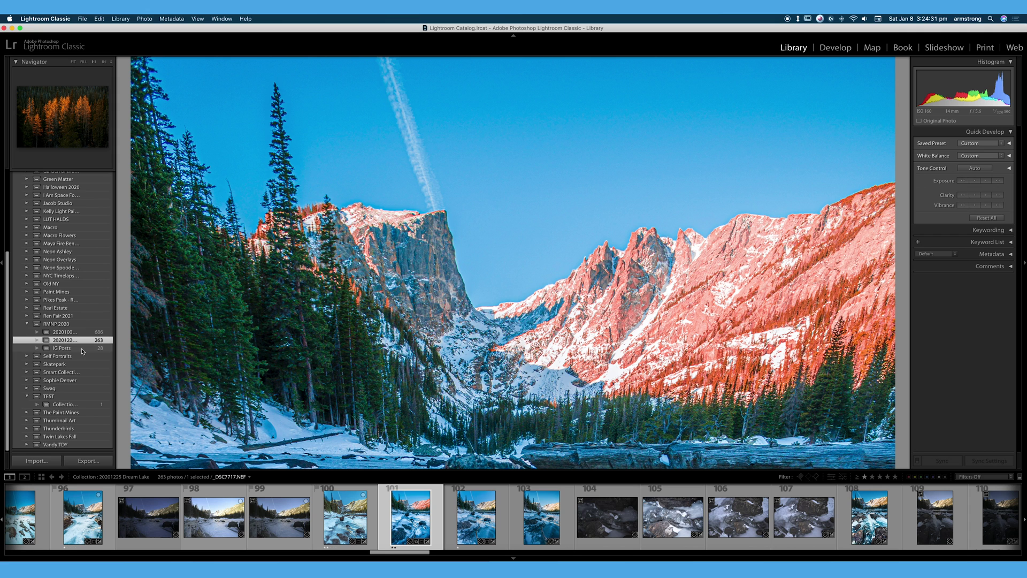
pyautogui.click(104, 349)
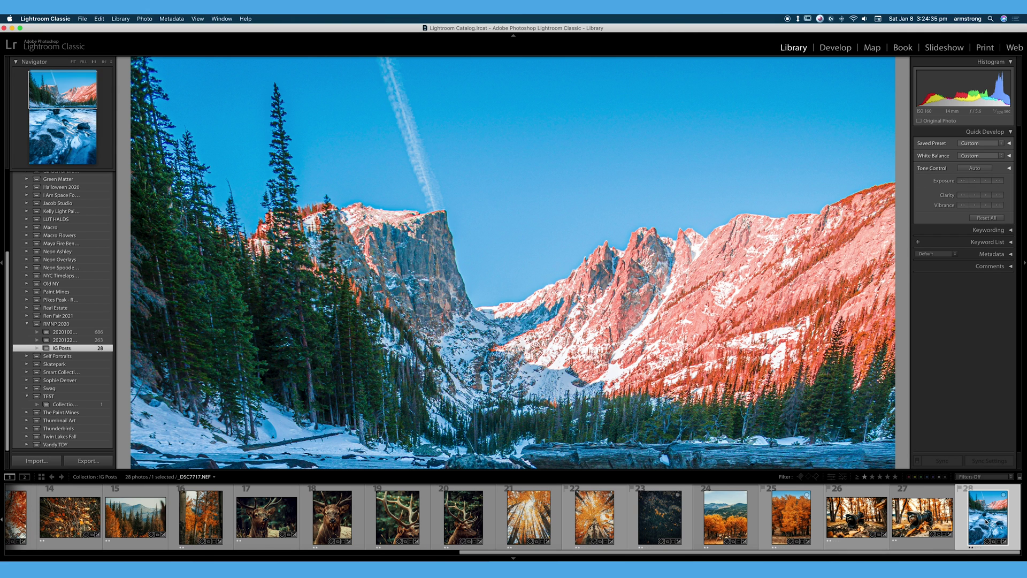
pyautogui.click(66, 341)
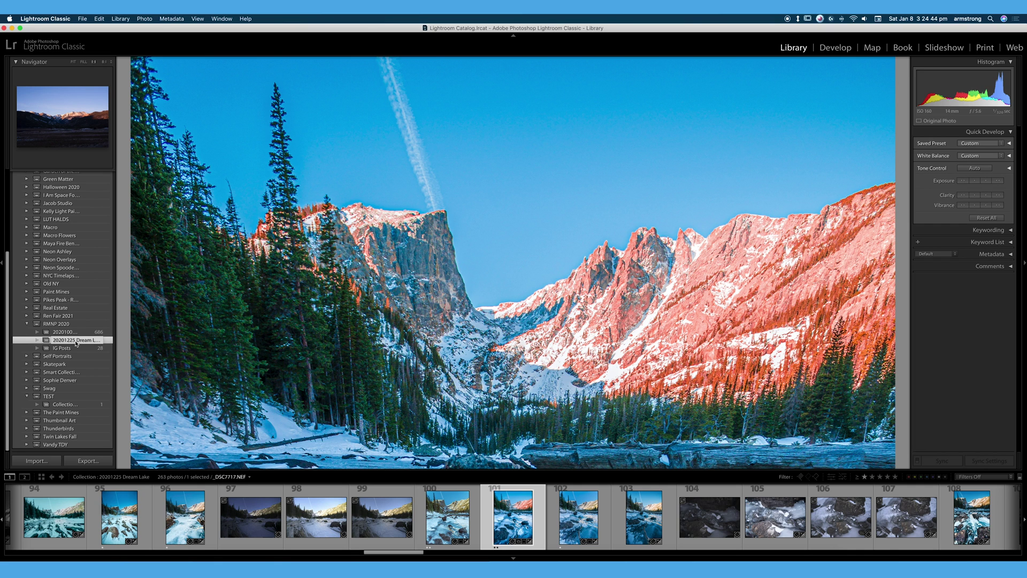
pyautogui.rightClick(519, 507)
pyautogui.moveTo(520, 507)
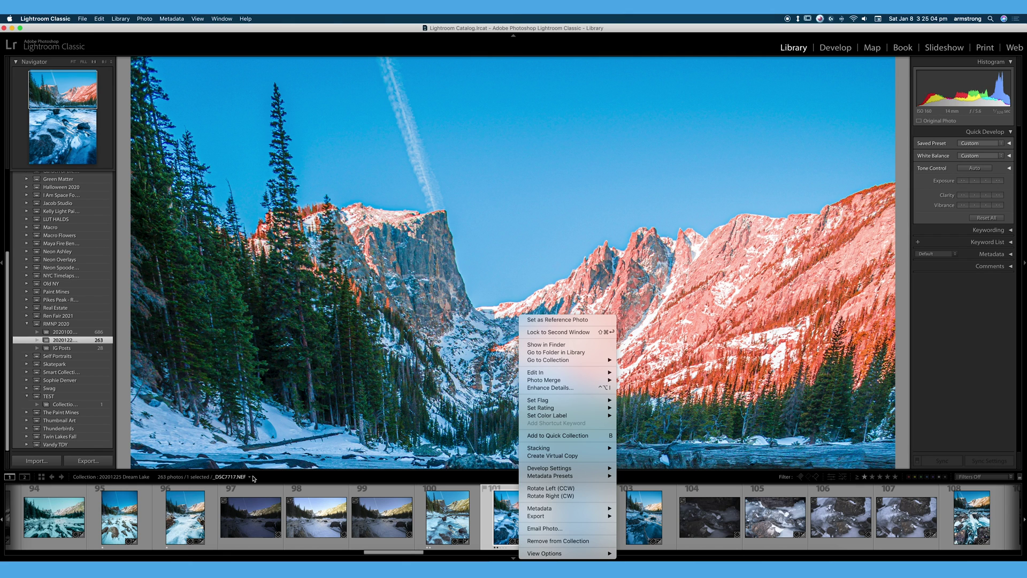
# - Dismiss the photo options and switch the filmstrip source to All Photographs
pyautogui.click(251, 478)
pyautogui.click(251, 478)
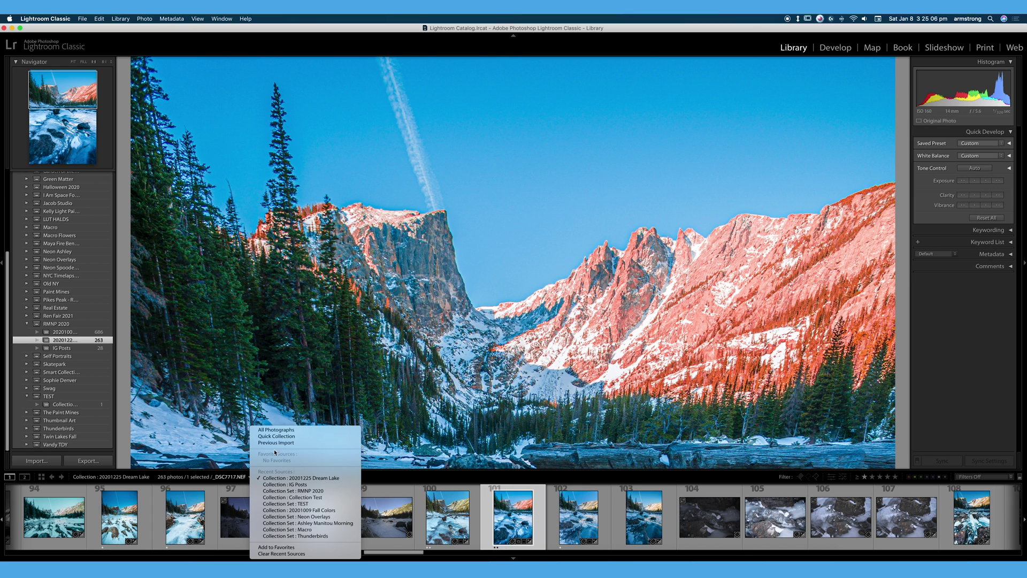
pyautogui.click(283, 430)
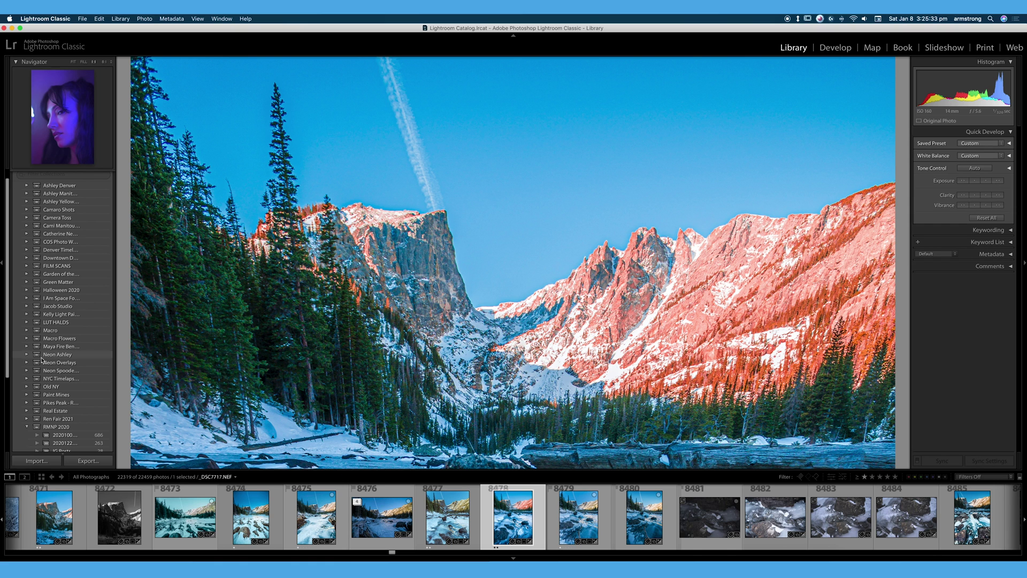
pyautogui.scroll(-3, 58, 381)
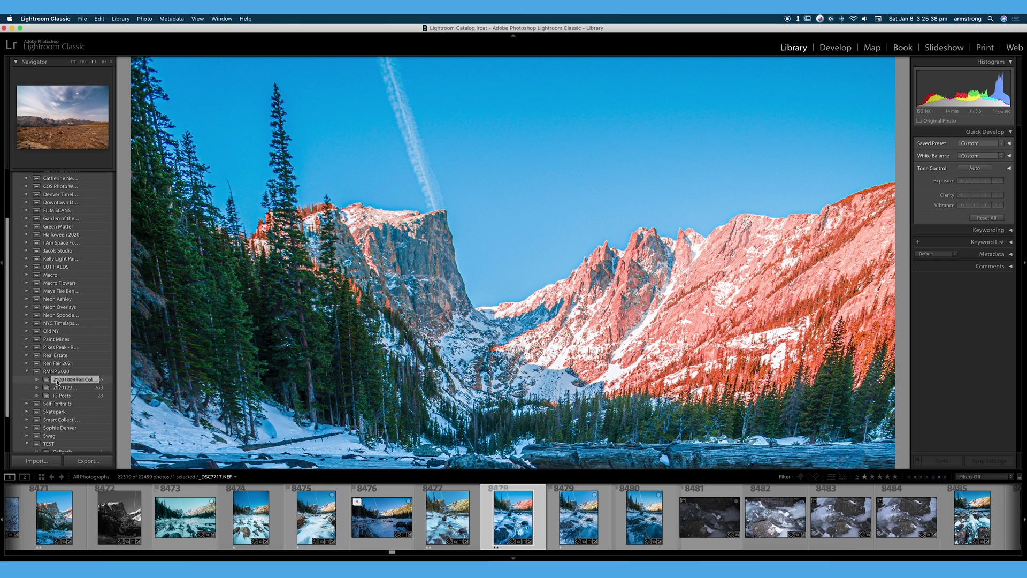
# - Set up an import of the 210 photos in 16 Radio City TL/16.5 with Add to Collection, then leave the import window
pyautogui.click(84, 18)
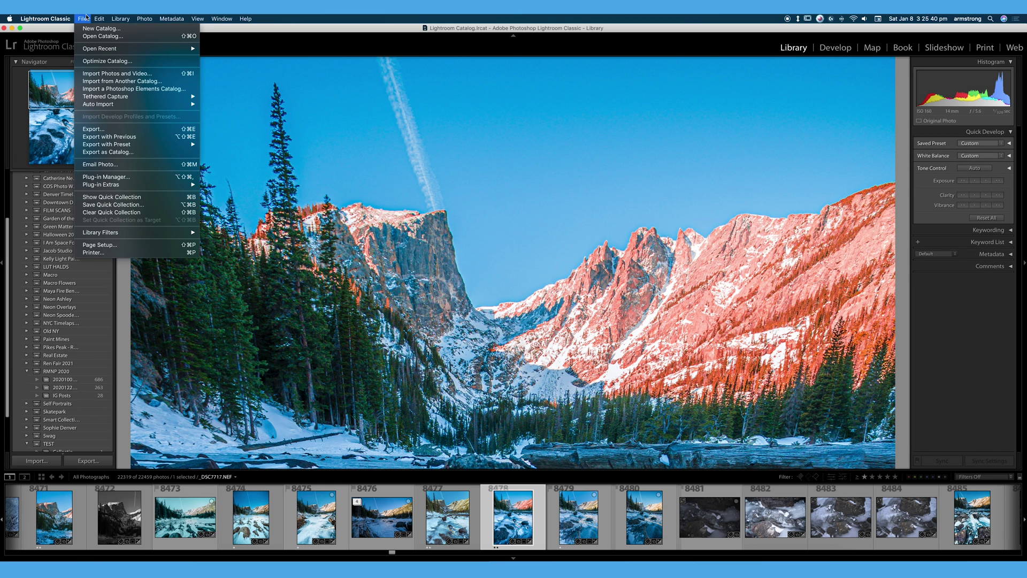
pyautogui.click(110, 75)
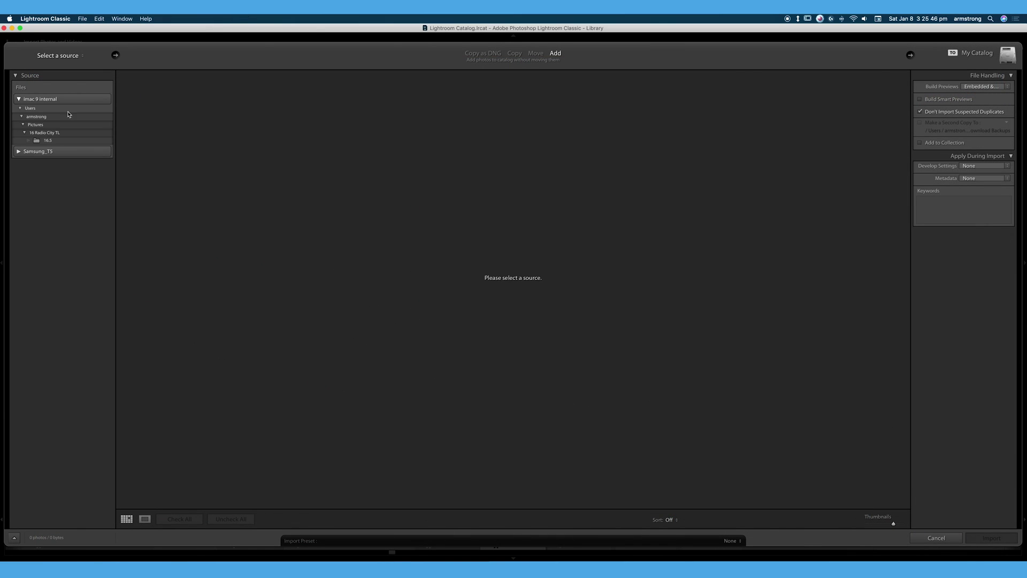
pyautogui.click(45, 133)
pyautogui.click(48, 141)
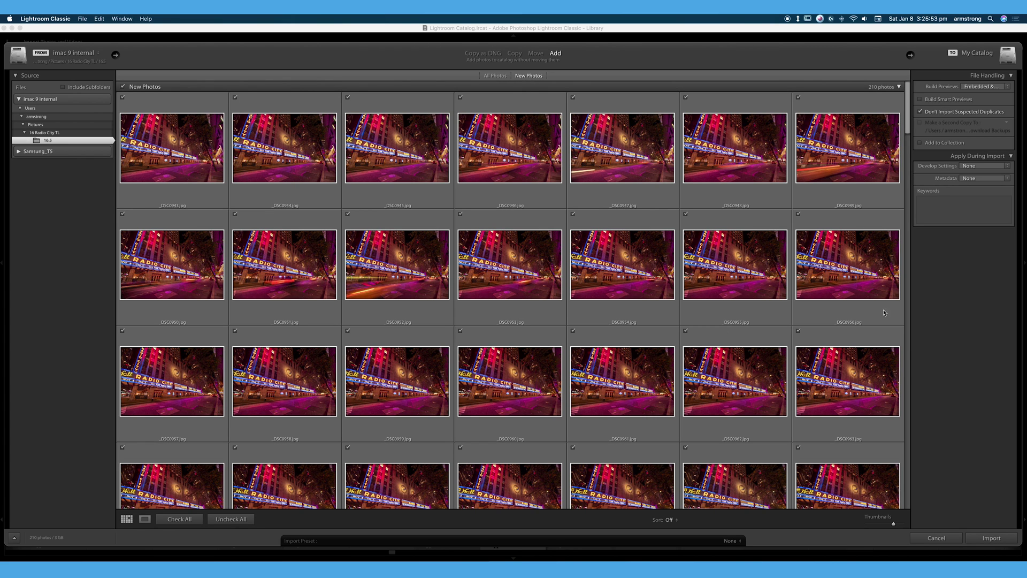
pyautogui.click(938, 144)
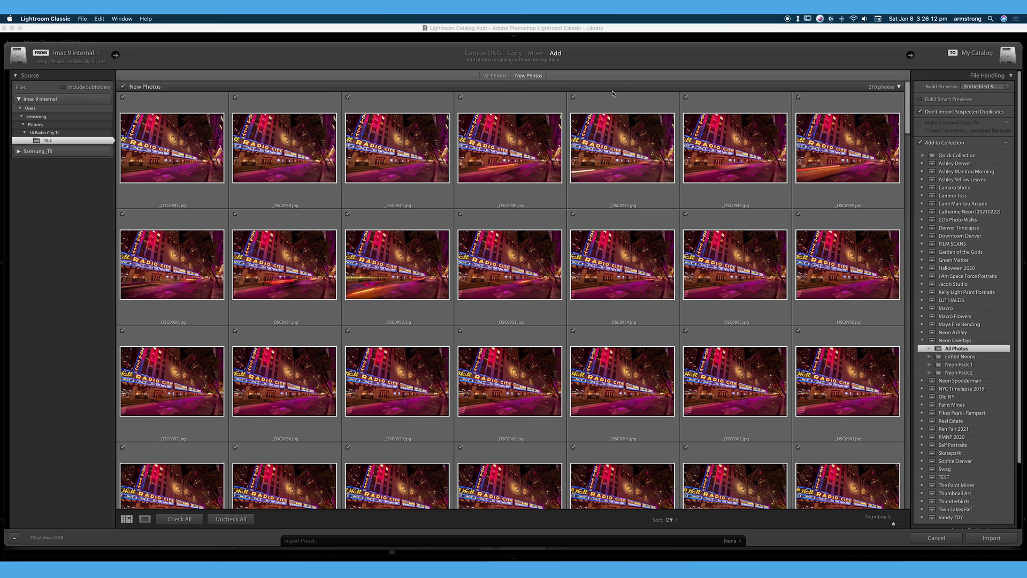
pyautogui.click(936, 538)
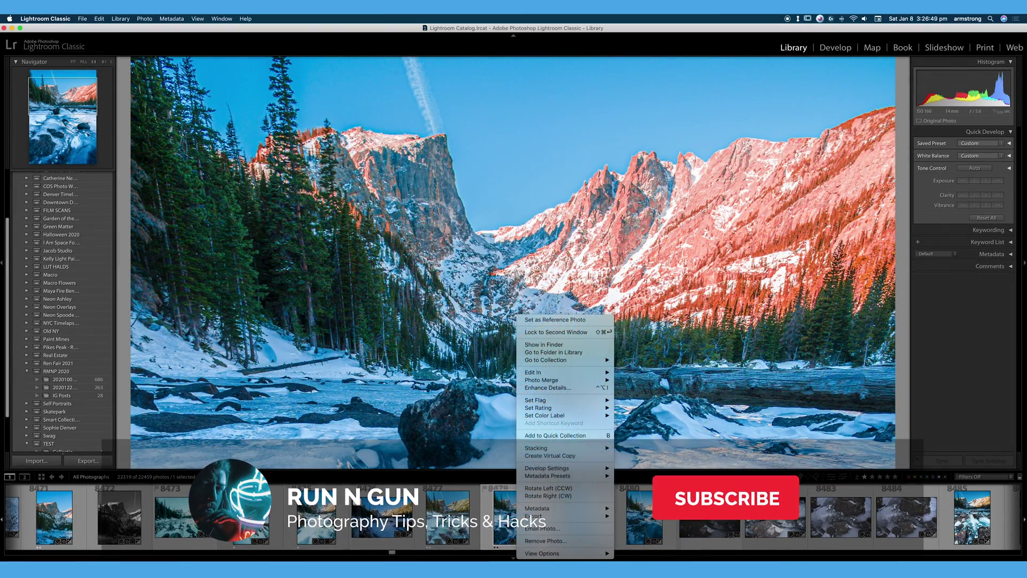
pyautogui.press('Escape')
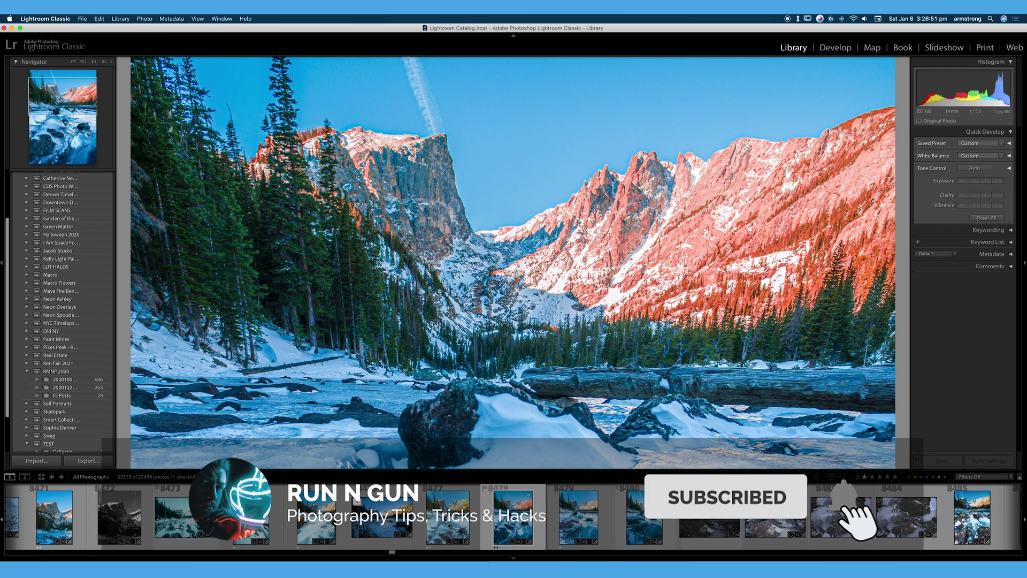
pyautogui.rightClick(516, 509)
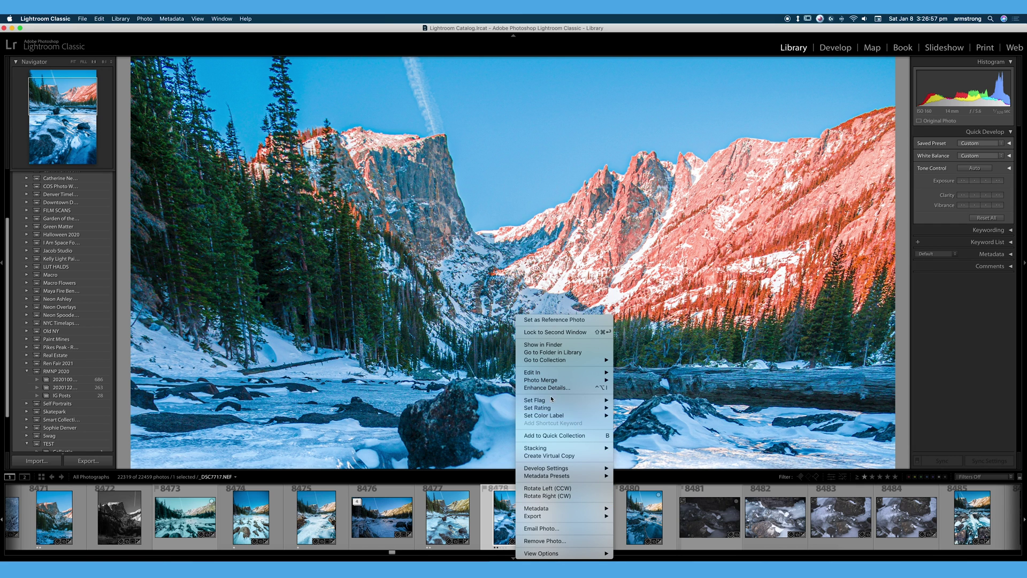
pyautogui.moveTo(540, 417)
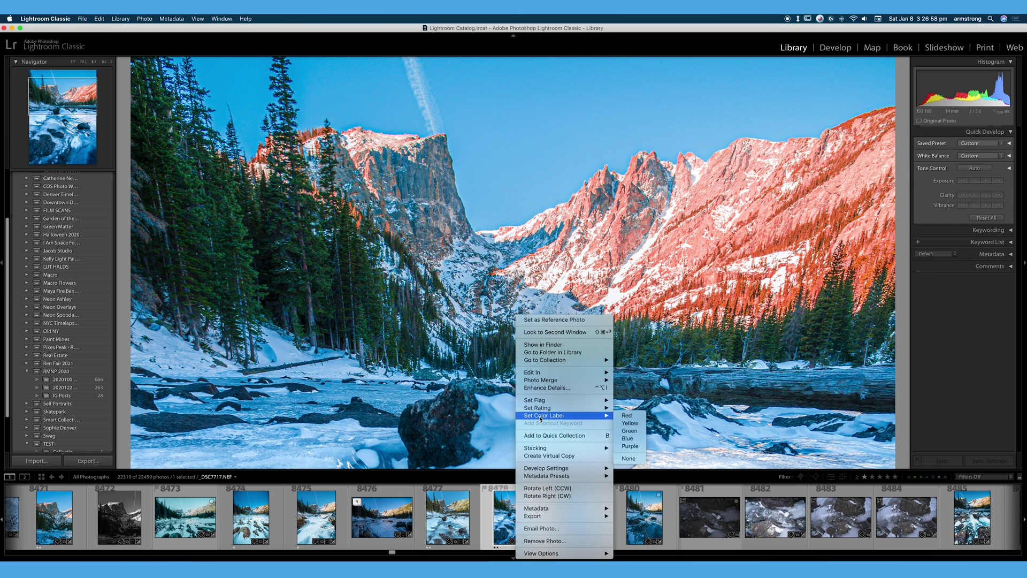
pyautogui.click(501, 526)
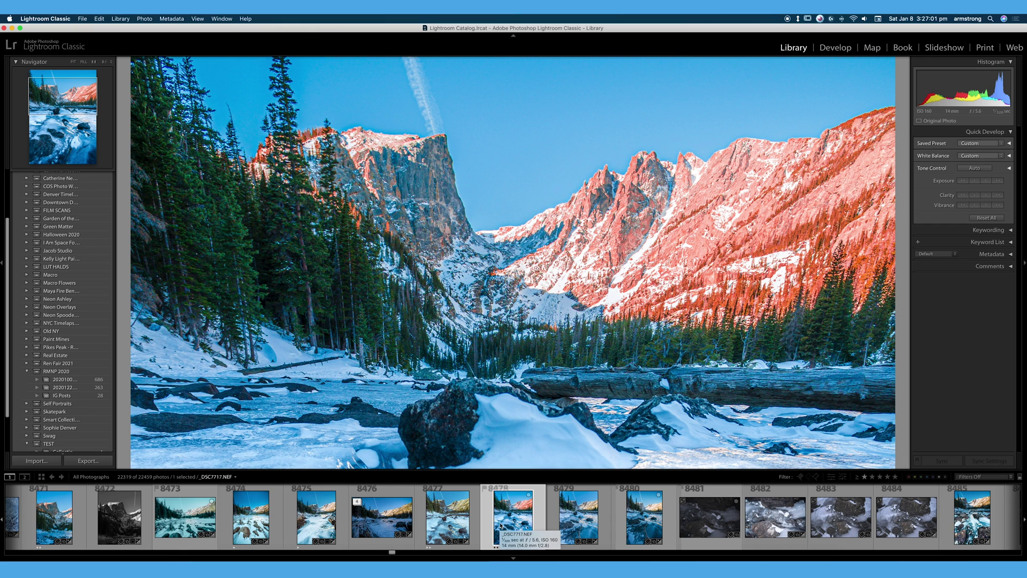